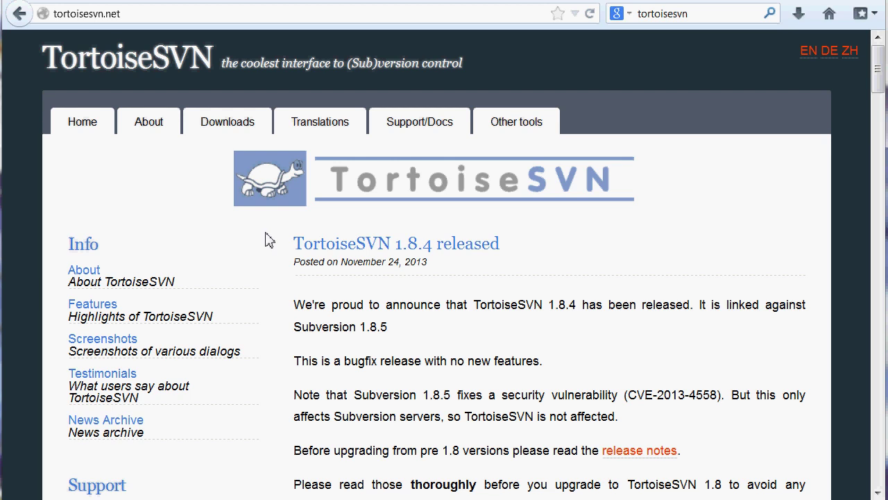
- Glance over the TortoiseSVN home page and return to the Undertracks project's Sources page on the forge
scroll(269, 239, down, 5)
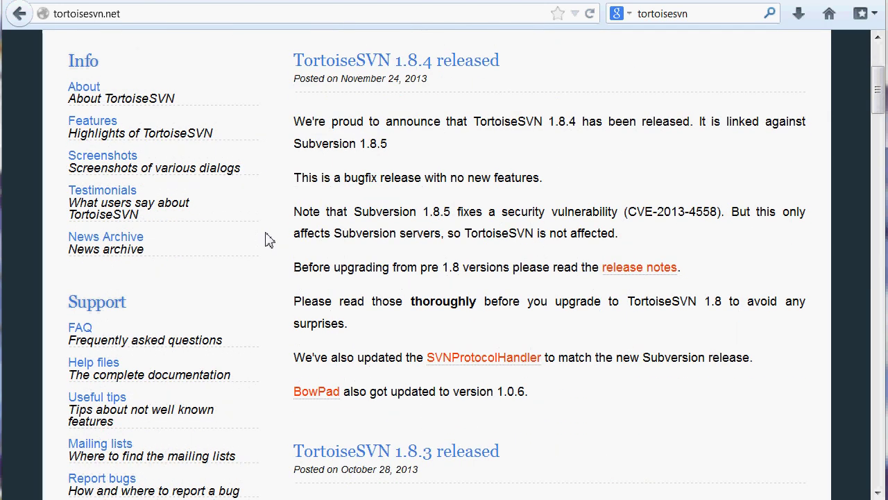
scroll(269, 240, up, 5)
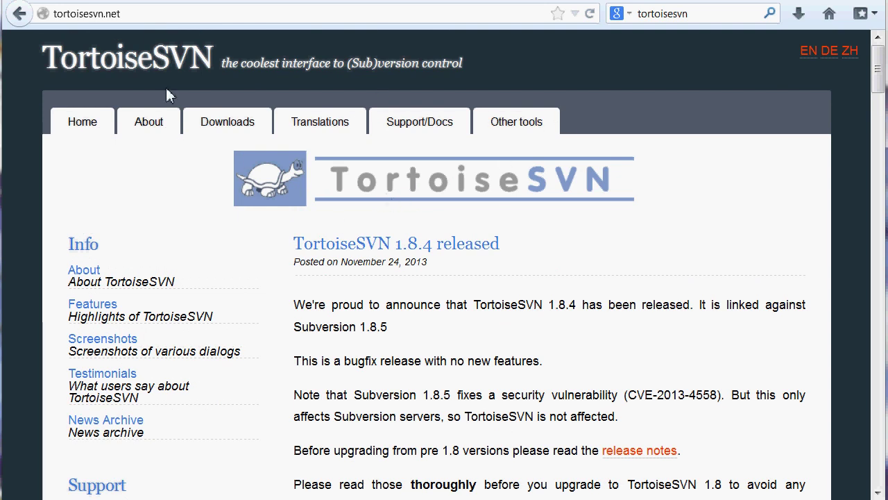
click(30, 14)
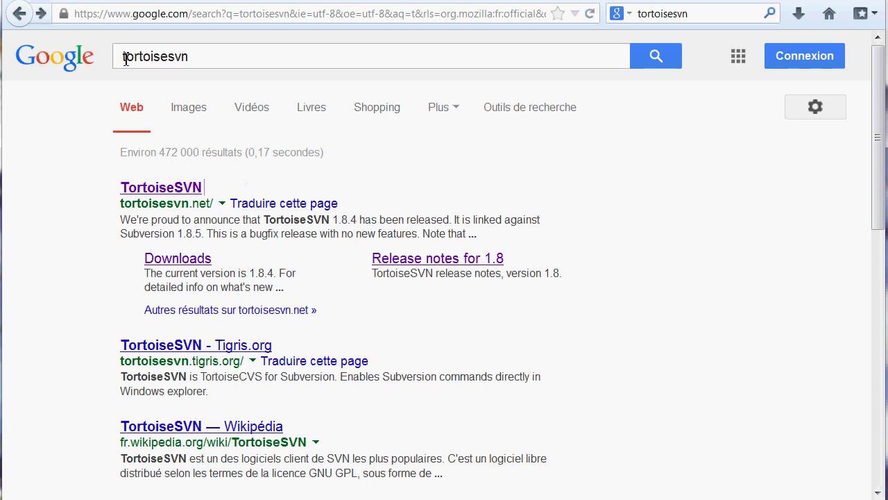
click(20, 20)
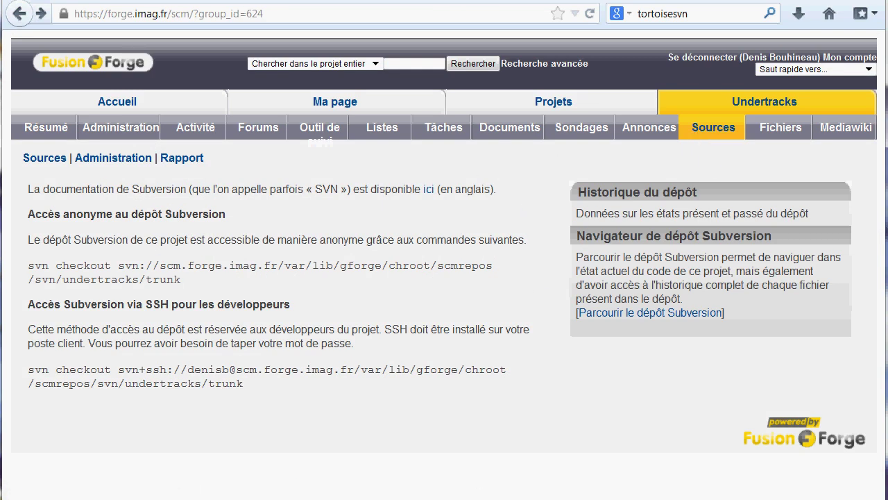
- Switch to Windows Explorer and start an SVN Checkout in the root of the Recherche (E:) drive
key(alt+Tab)
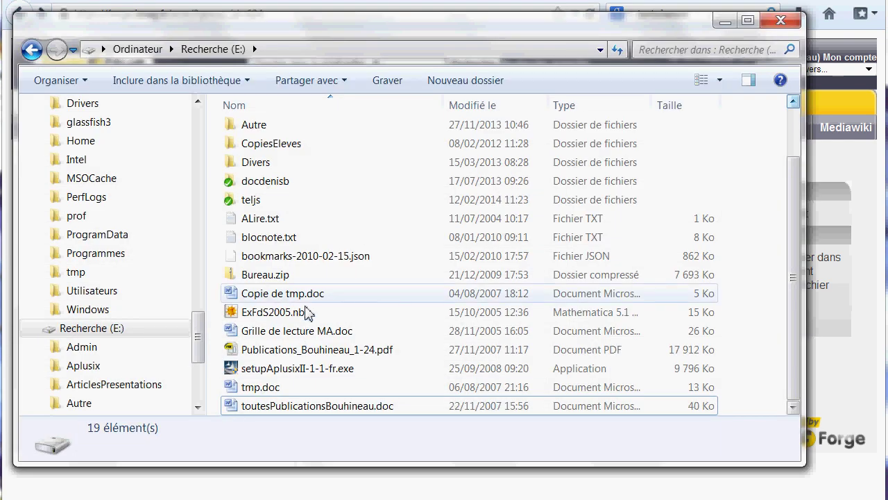
drag(200, 338, 201, 139)
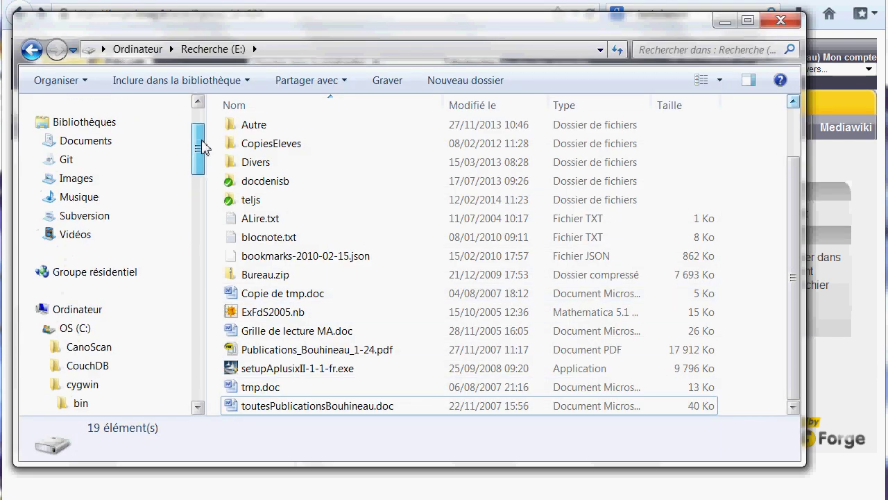
click(37, 327)
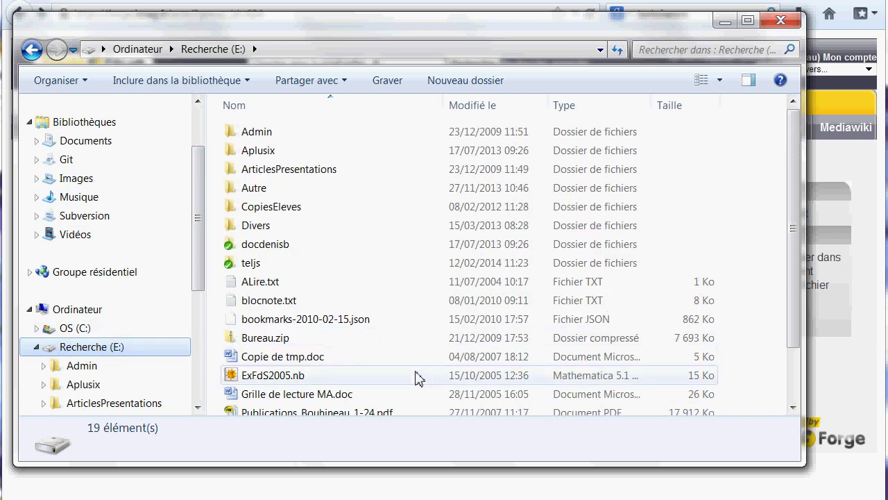
right_click(416, 370)
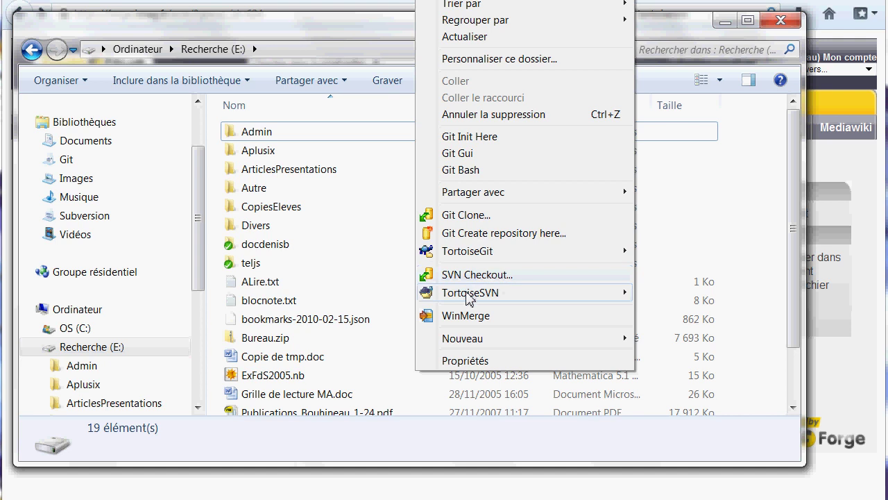
mouse_move(469, 297)
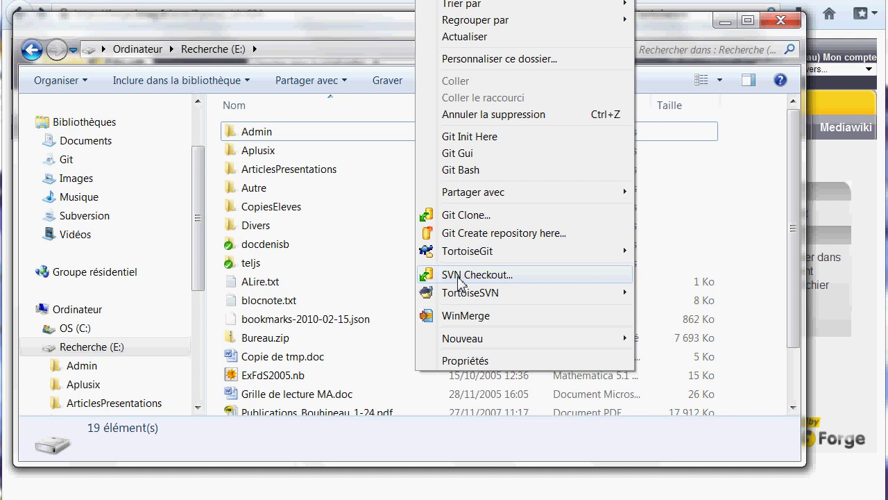
click(478, 277)
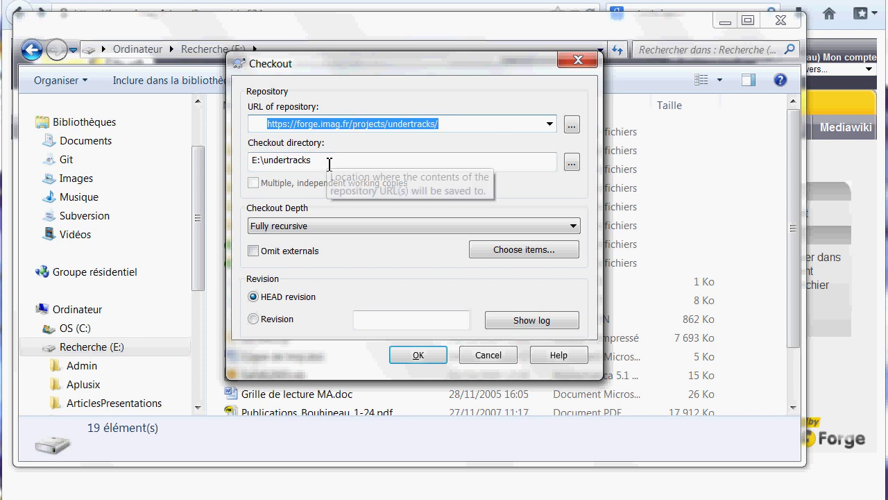
click(444, 123)
drag(439, 124, 276, 125)
click(329, 160)
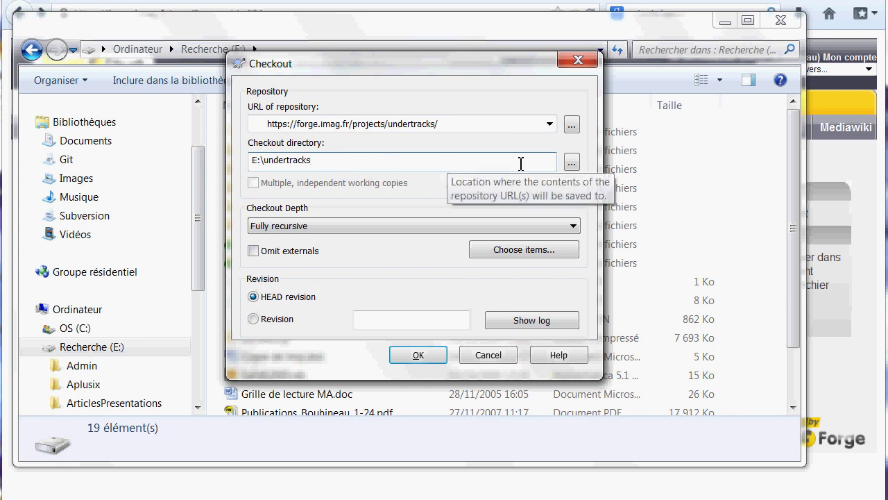
- Copy the developers' svn+ssh repository address from the forge page, without /trunk, into the Checkout dialog's repository URL
click(864, 176)
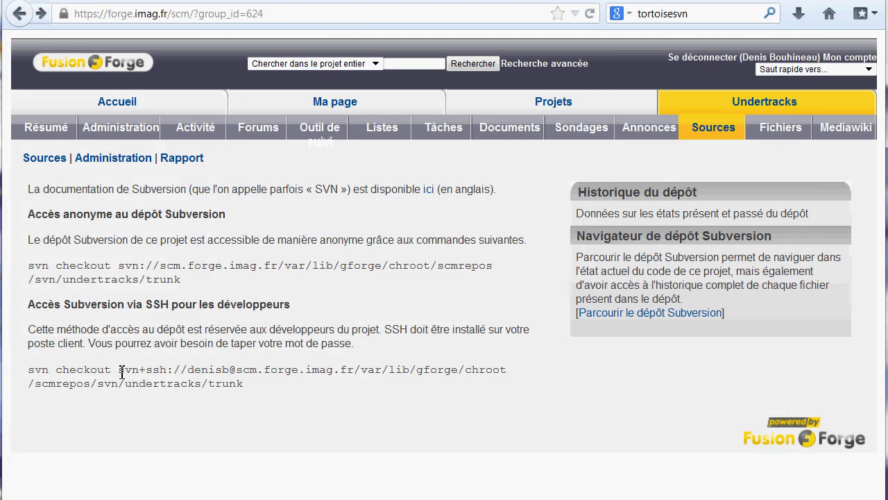
drag(121, 372, 203, 384)
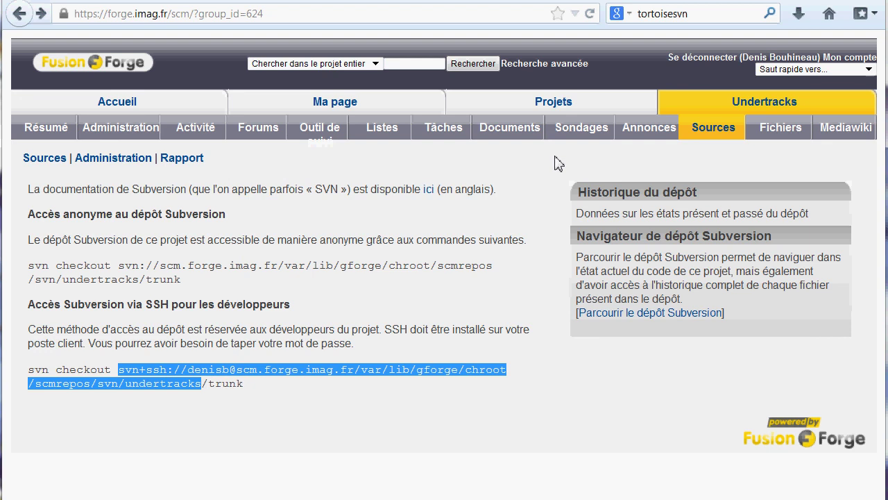
key(alt+Tab)
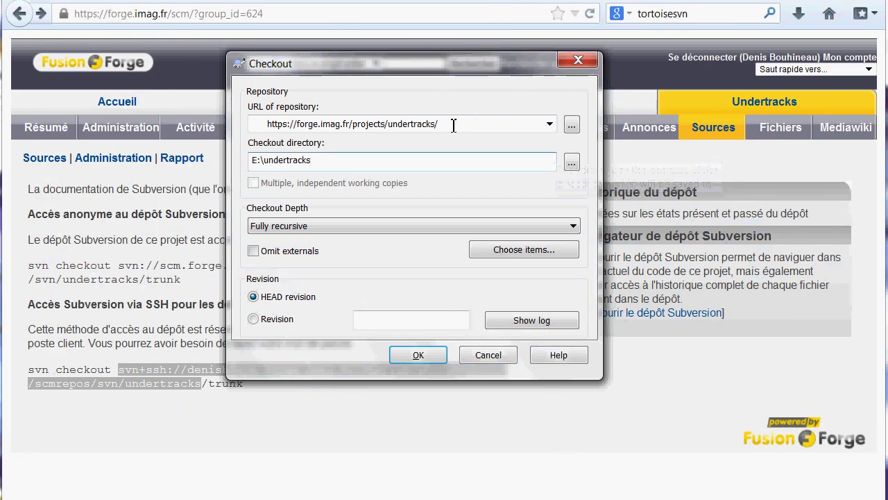
drag(453, 124, 269, 124)
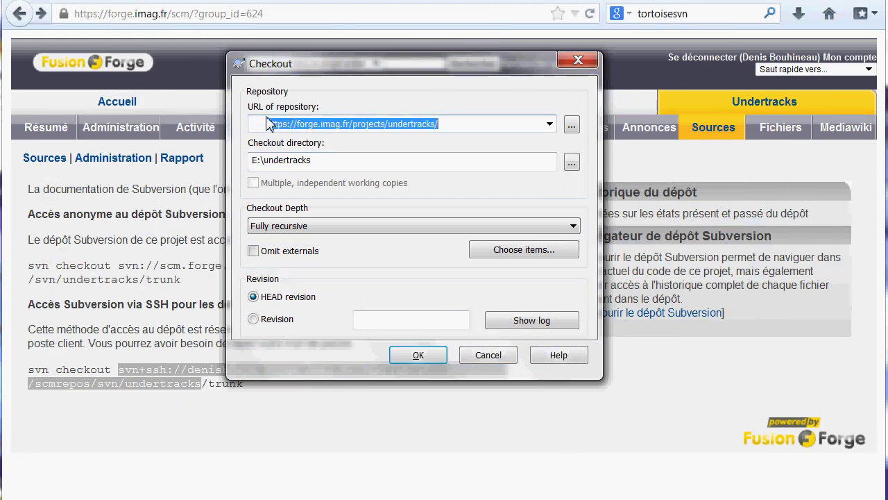
key(ctrl+v)
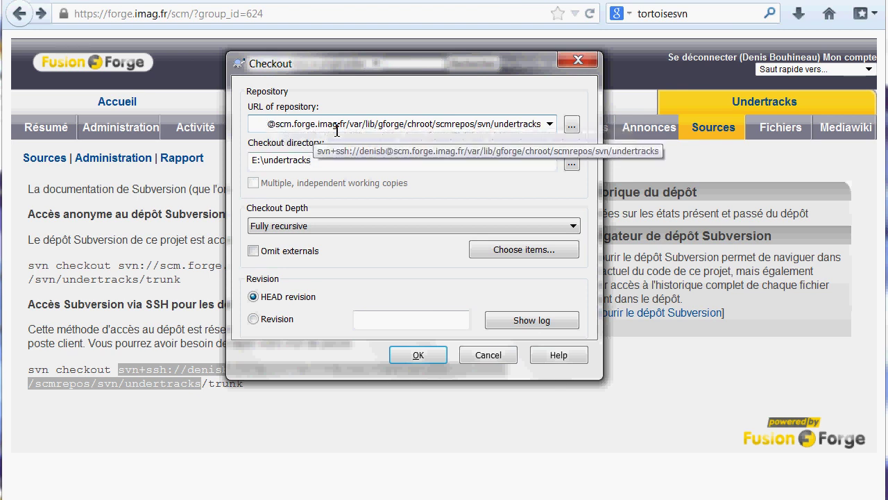
key(Home)
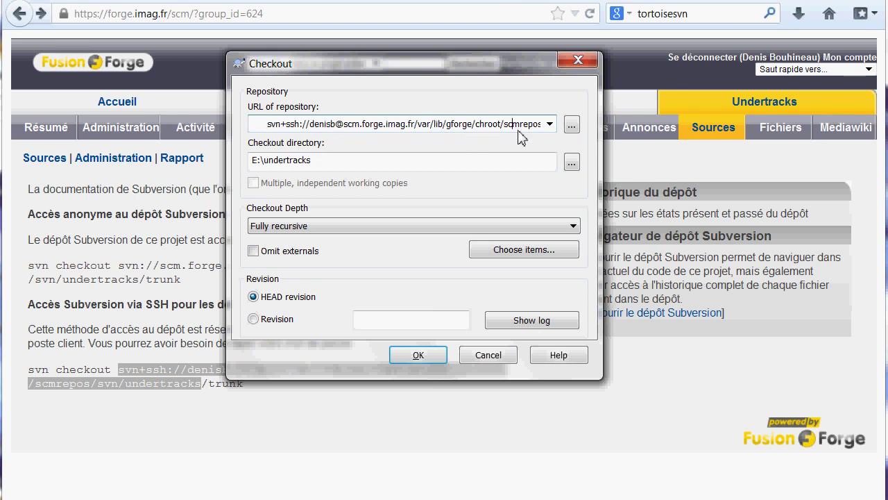
key(End)
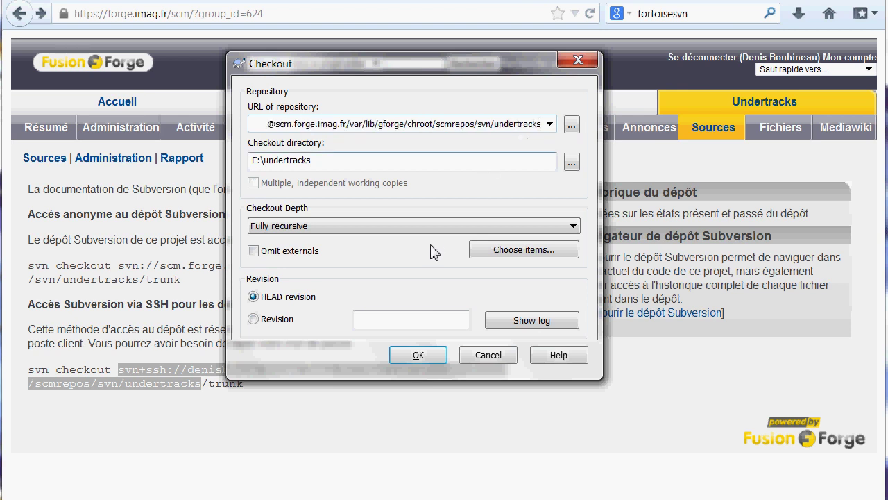
- Run the checkout of the HEAD revision into E:\undertracks and close the checkout report
click(418, 355)
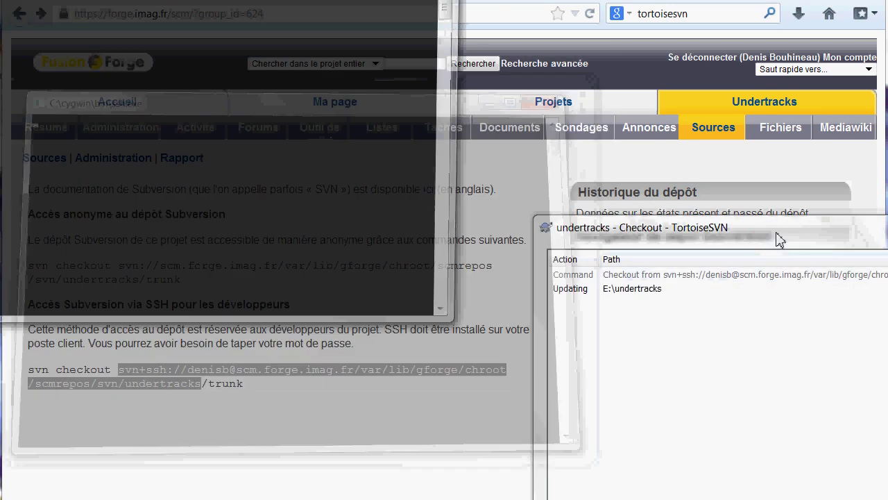
drag(815, 226, 548, 28)
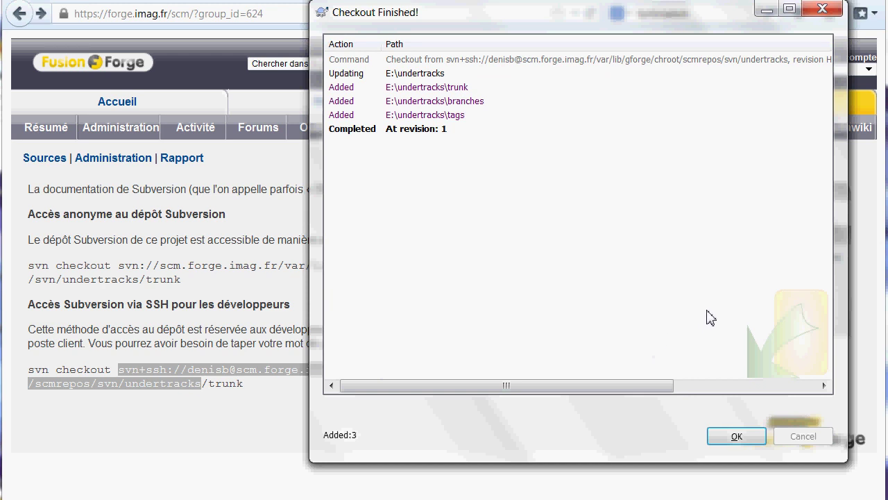
click(737, 437)
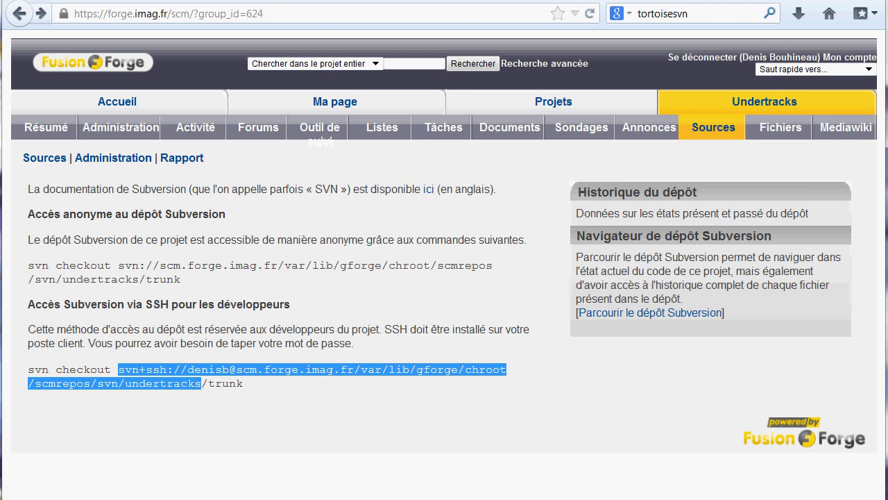
- Switch to Windows Explorer and open the undertracks folder on the Recherche (E:) drive
key(alt+Tab)
scroll(331, 225, down, 2)
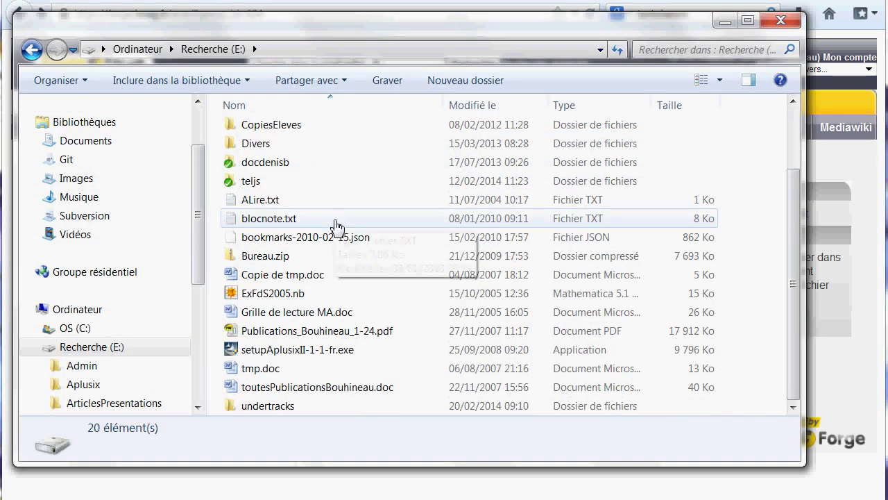
click(273, 406)
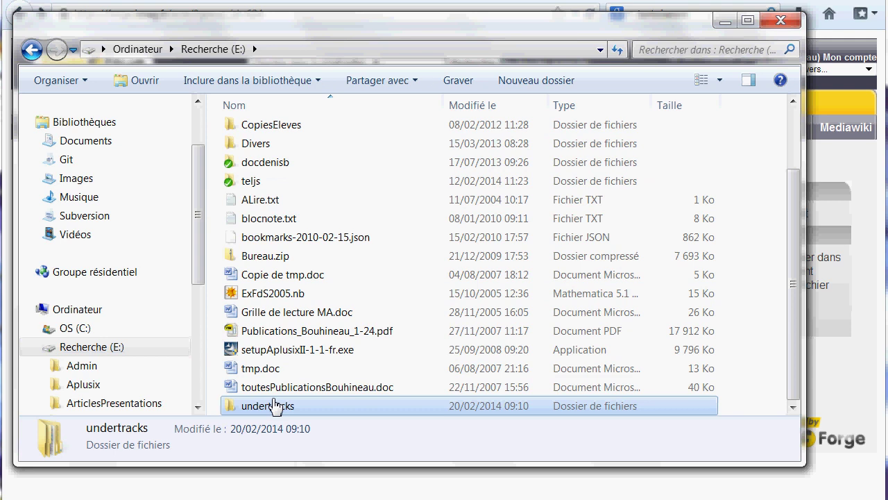
double_click(255, 411)
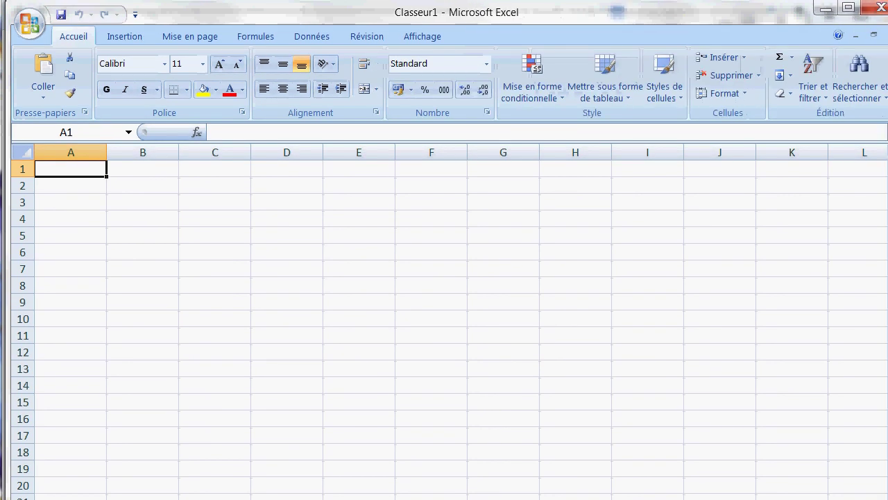
- In the blank Excel workbook, enter the title "Arborescence UnderTracks" in cell A1
drag(694, 9, 674, 16)
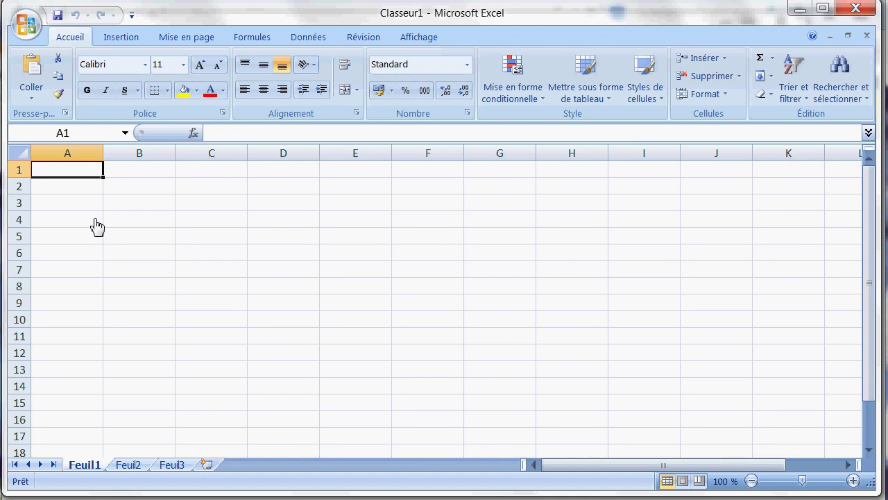
text(a)
key(BackSpace)
text(Arborescence)
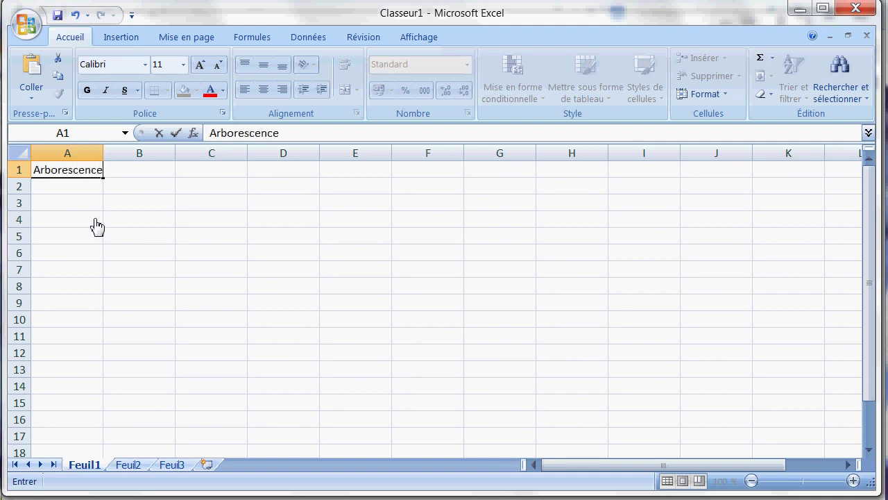
text( UnderTra)
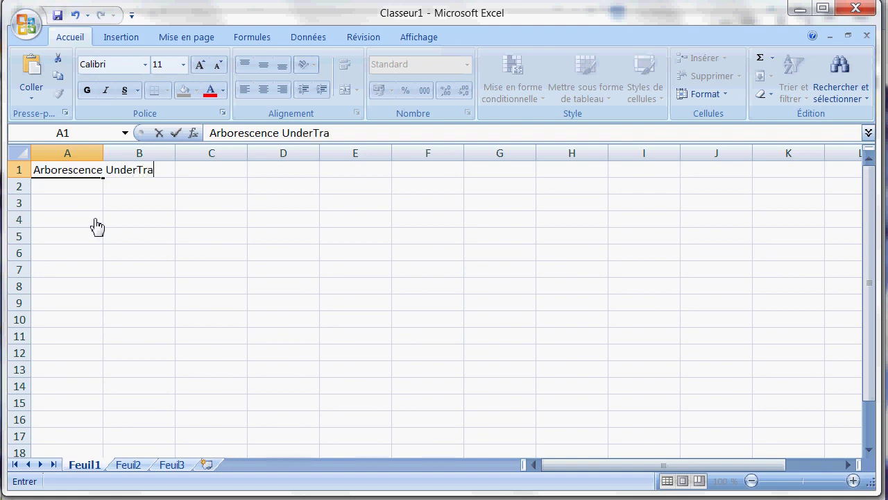
text(cks)
key(Return)
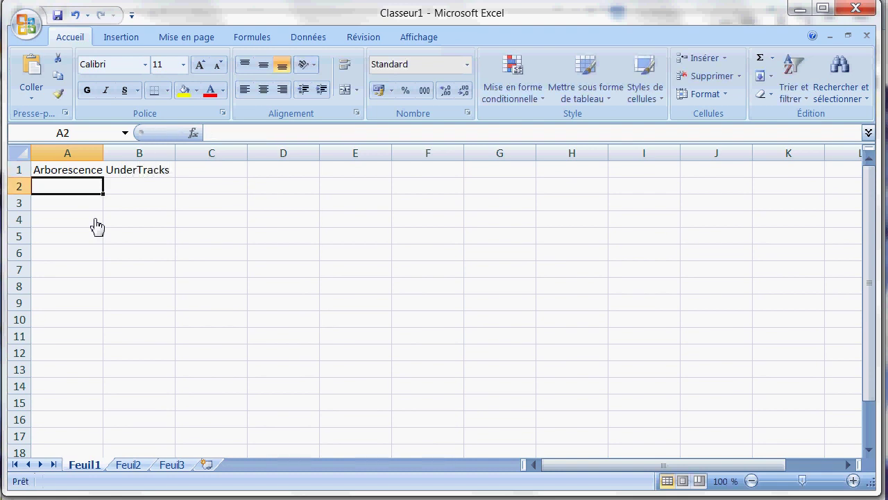
- List the checked-out folders in the sheet, entering "trunk" in B3 and "branches" in B4 after checking the names in Explorer
click(134, 206)
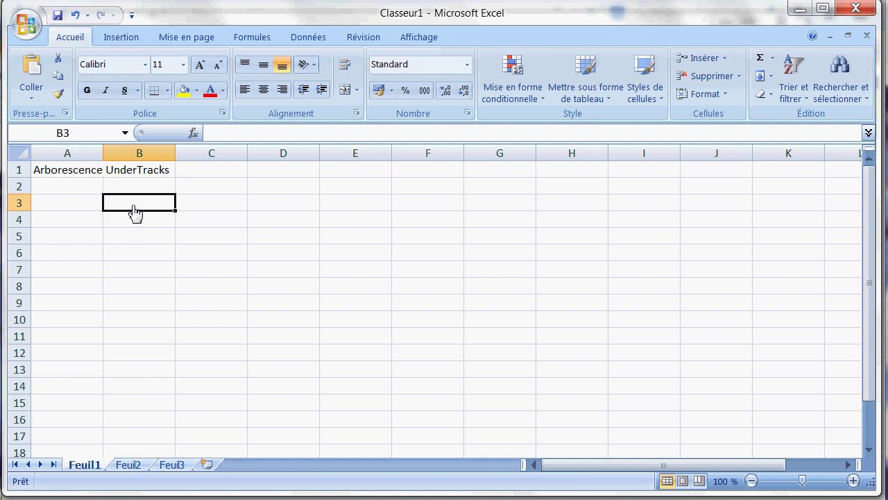
key(alt+Tab)
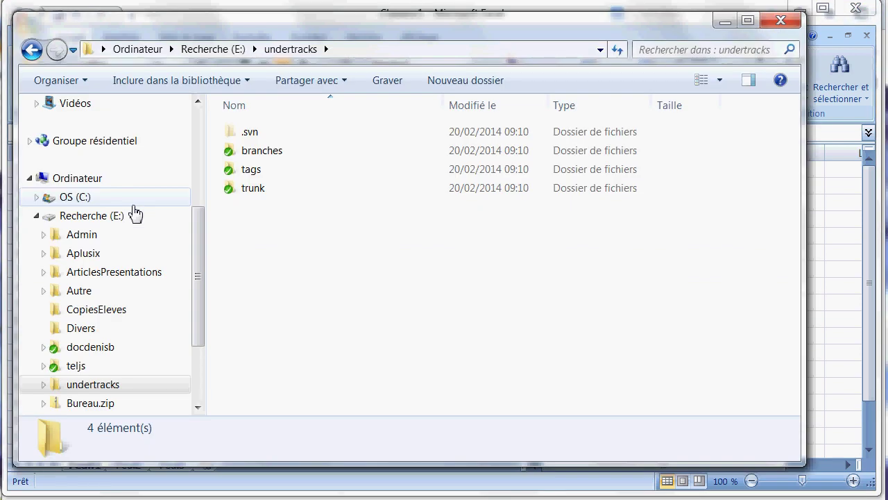
key(alt+Tab)
text(trun)
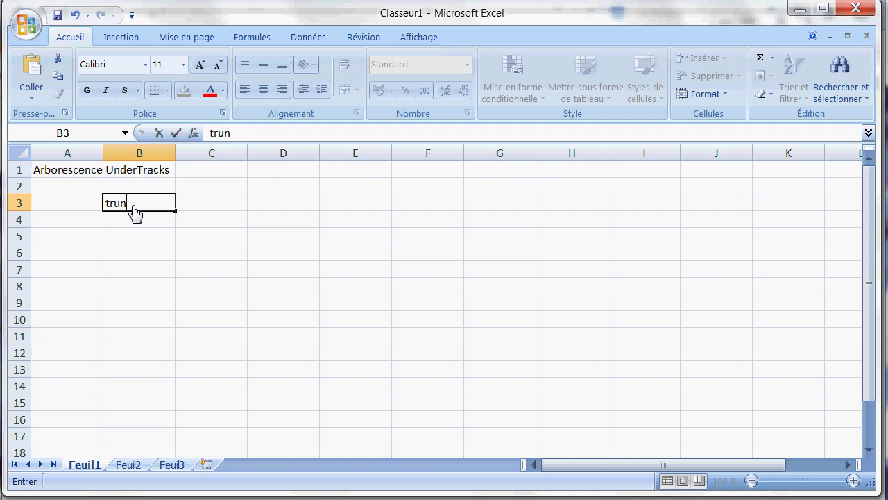
text(k)
key(Return)
text(branches)
click(133, 205)
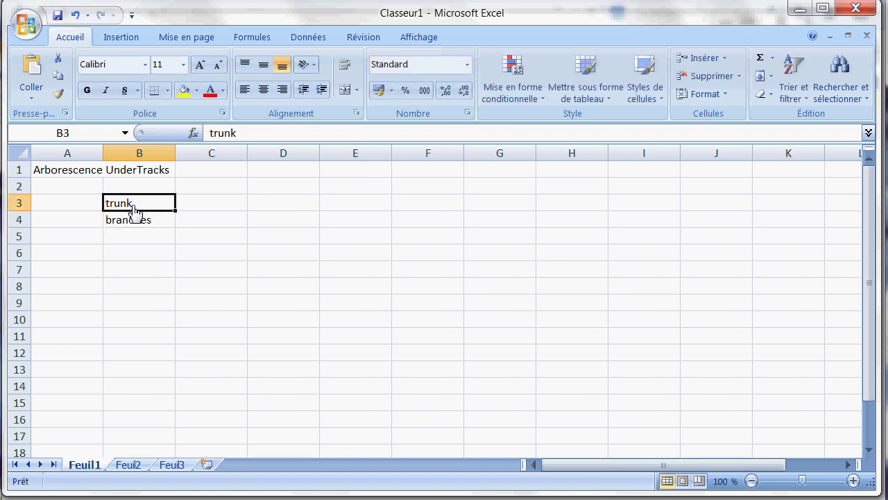
- Insert four blank rows between the trunk and branches entries
click(25, 222)
right_click(24, 222)
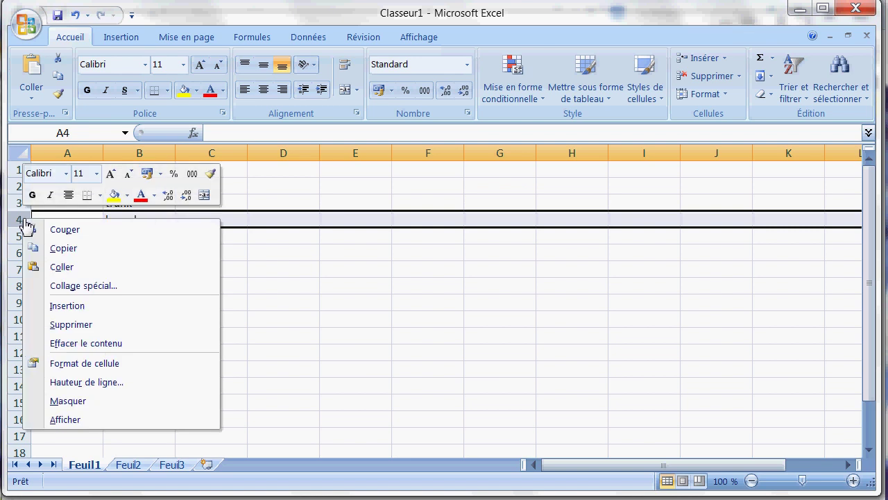
click(32, 311)
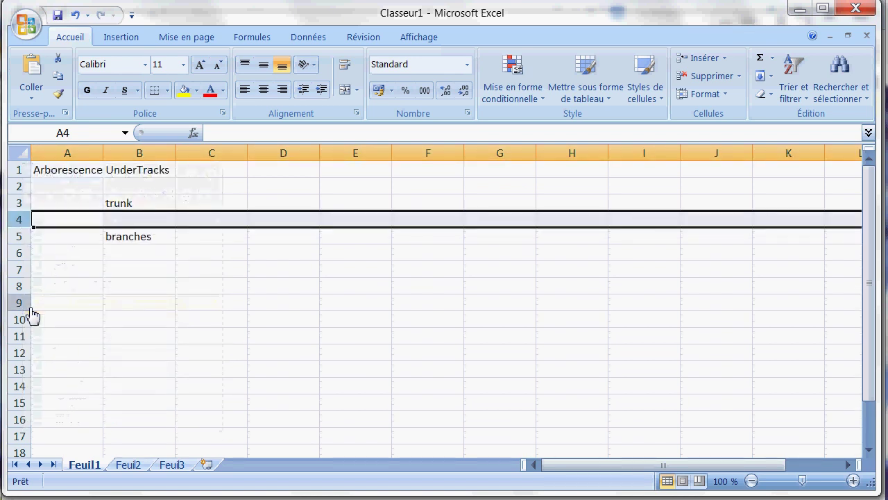
key(F4)
key(F4)
key(F4)
- List the trunk subfolders in column C, entering UT0 in C4, UT1 in C5, UT1.5 in C6 and UT2 in C7
click(198, 224)
text(UT)
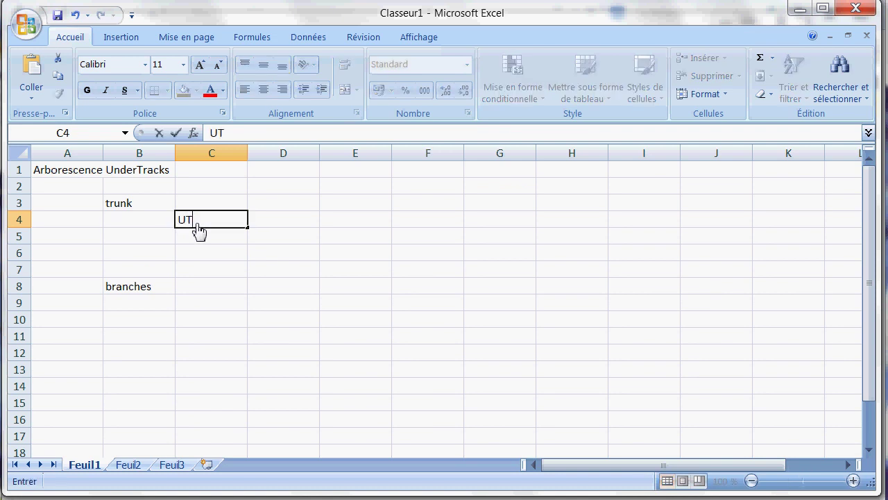
text(0)
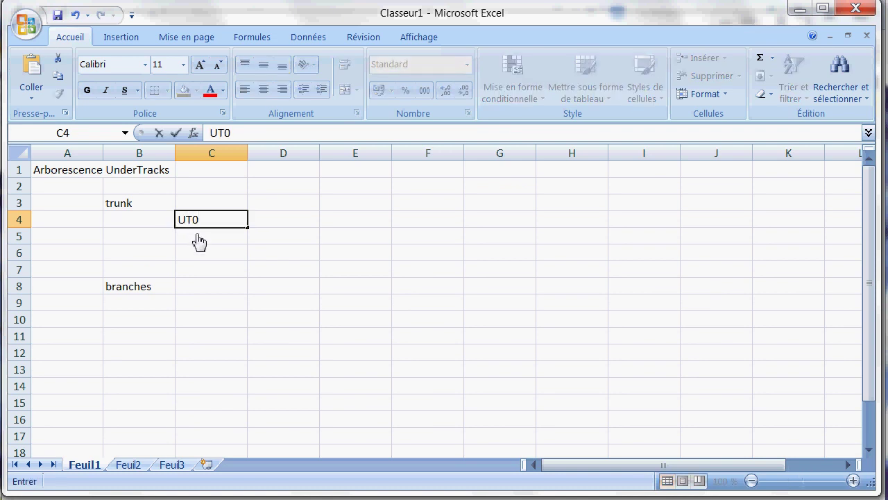
click(197, 239)
text(UT1)
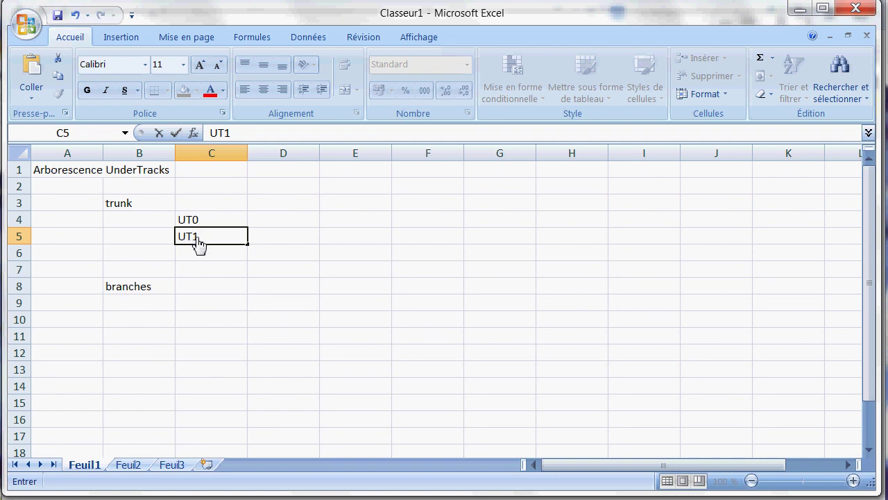
click(195, 257)
text(UT1.2)
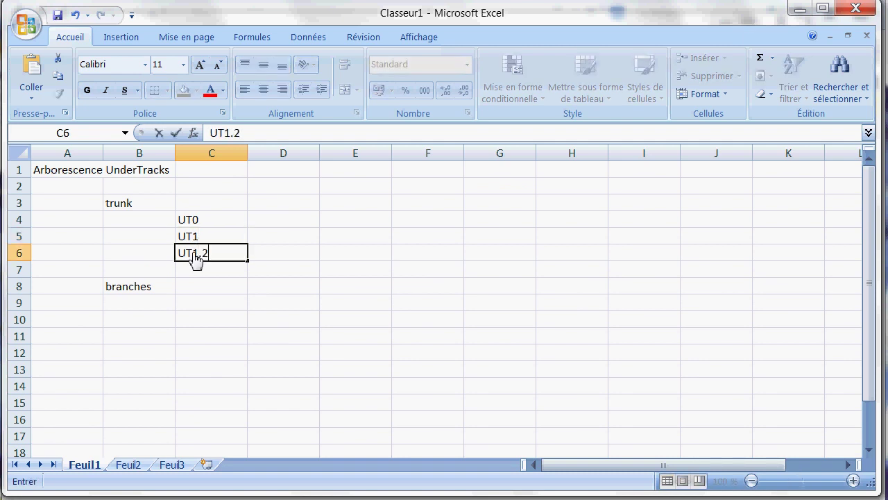
key(BackSpace)
text(5)
click(201, 276)
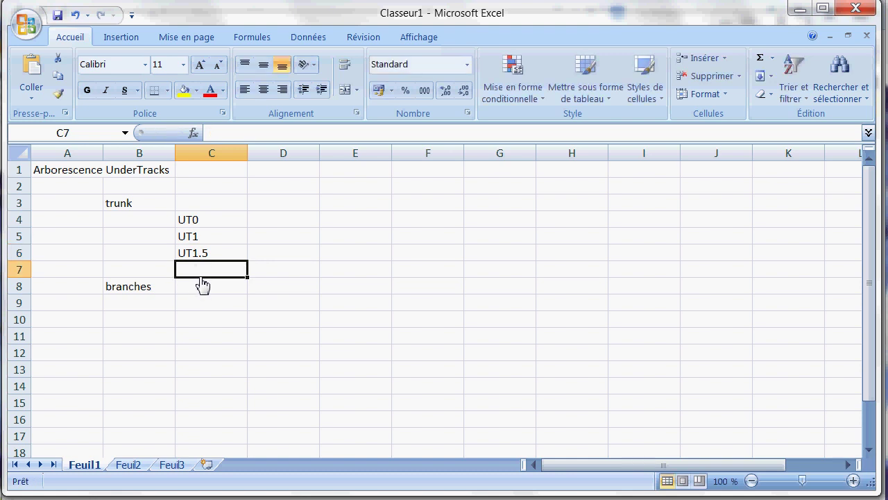
text(UT2)
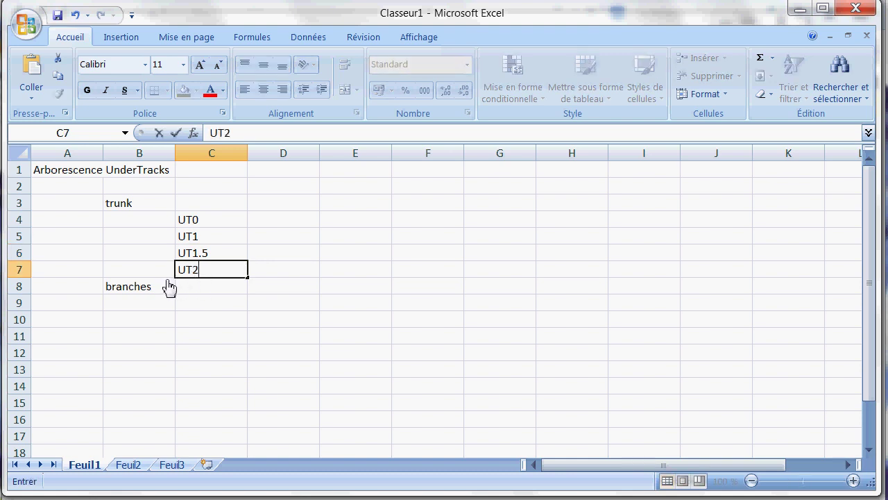
- Insert a row above the branches entry and enter UT3 in C8
click(18, 286)
right_click(21, 284)
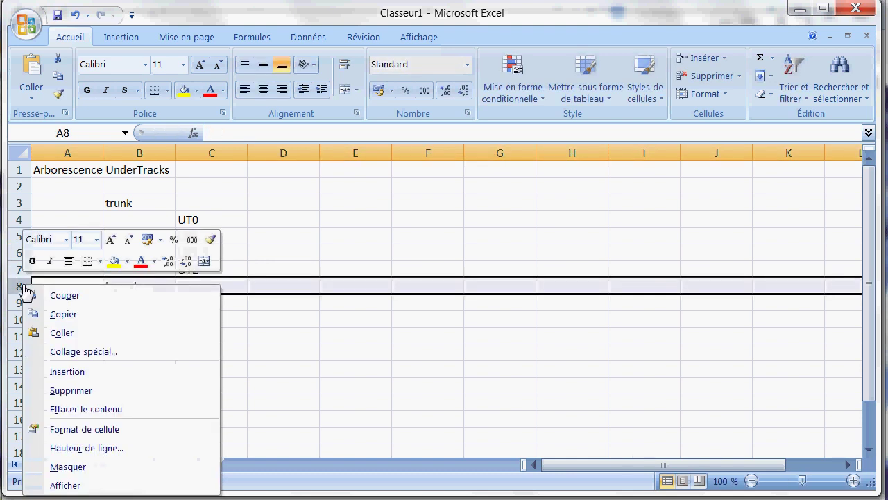
click(28, 370)
click(196, 294)
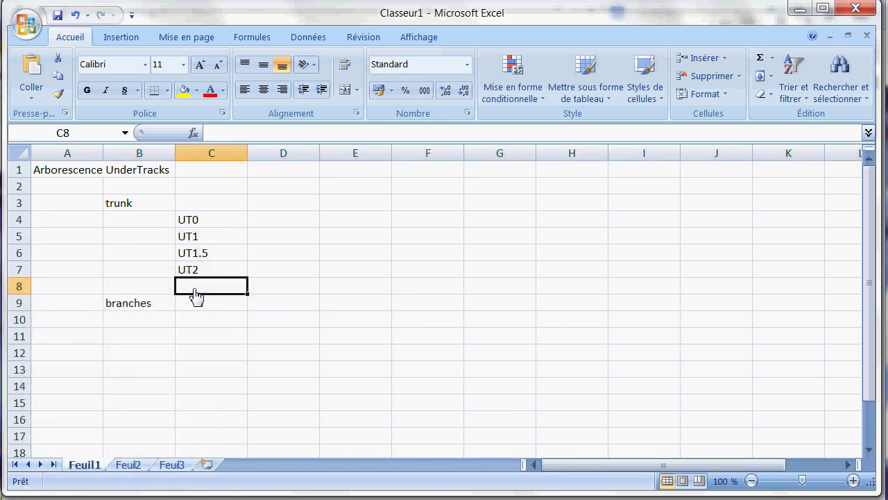
text(UT3)
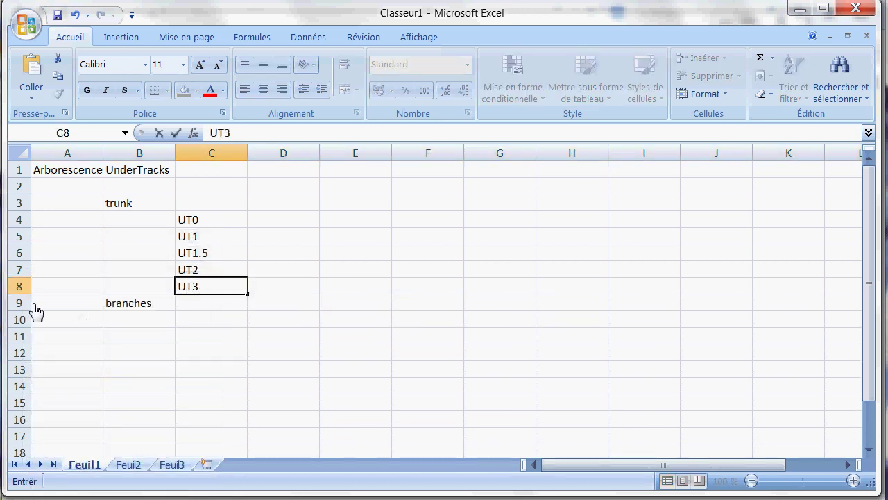
- Insert another row above the branches entry and enter "Documentation" in C9
click(31, 311)
right_click(31, 310)
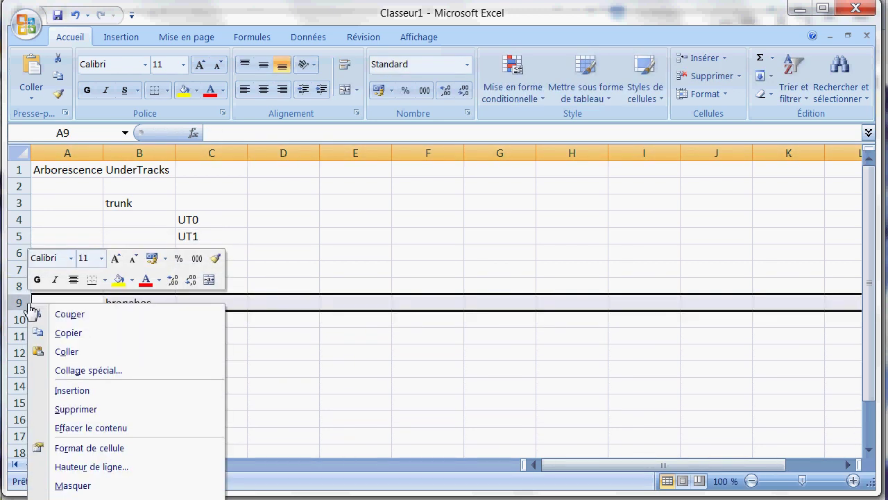
click(42, 396)
text(Doc)
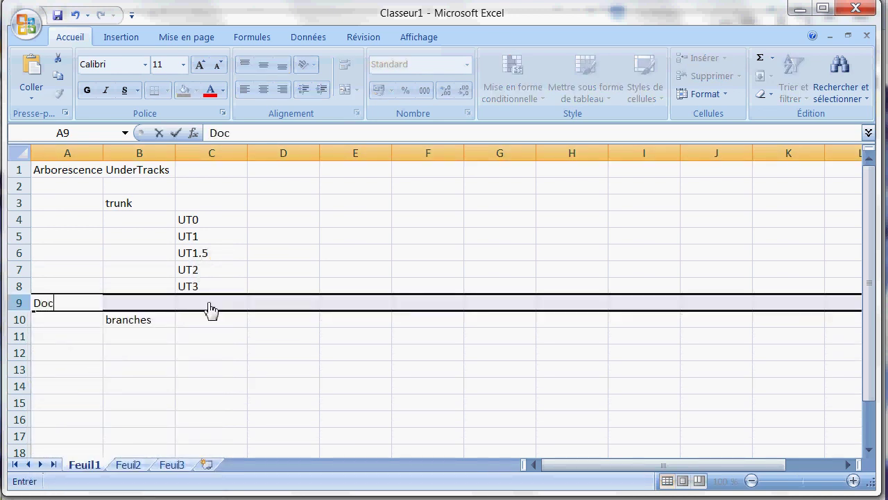
key(BackSpace)
key(BackSpace)
key(BackSpace)
click(211, 309)
text(Docuenta)
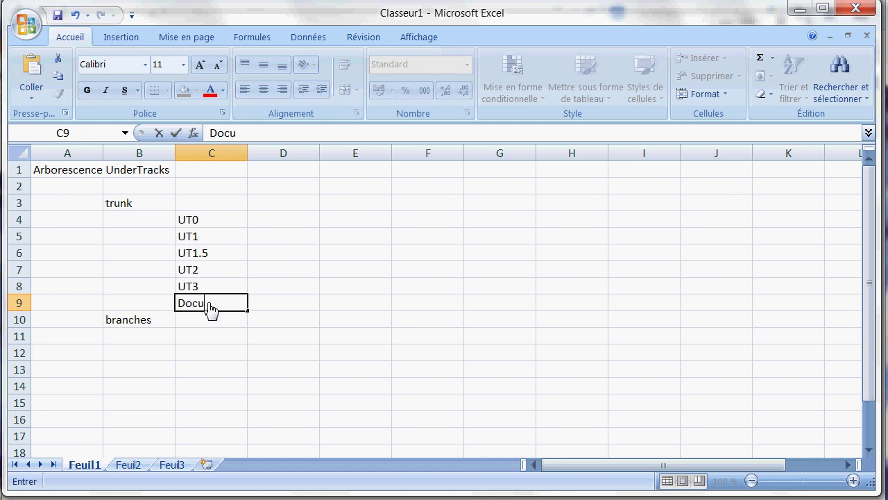
key(BackSpace)
key(BackSpace)
key(BackSpace)
key(BackSpace)
text(mentation)
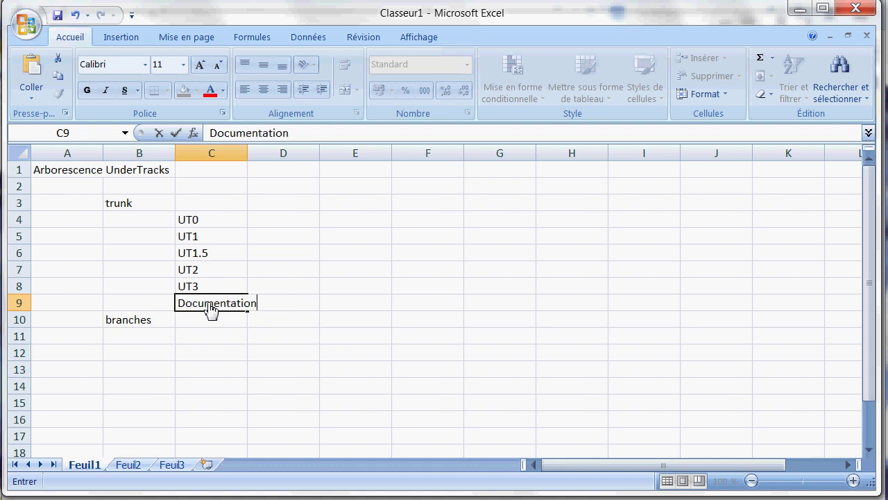
key(Return)
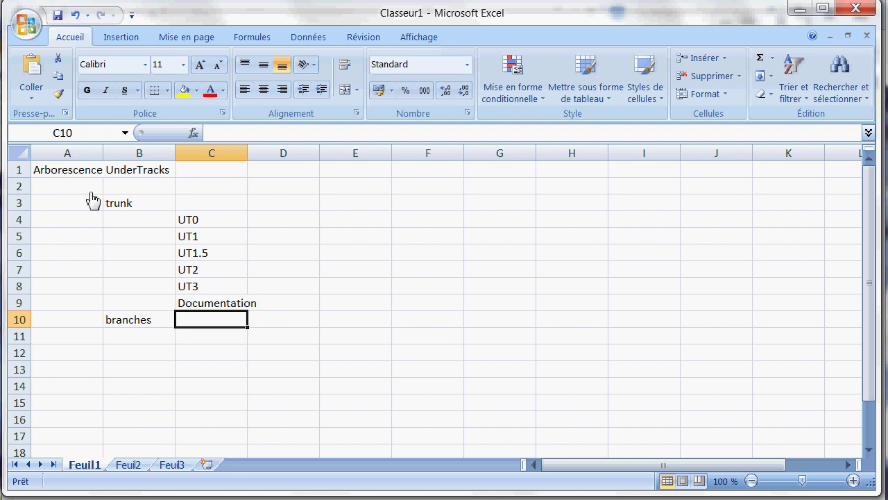
- Start saving the workbook and choose the undertracks folder on the Recherche (E:) drive as its location
key(ctrl+s)
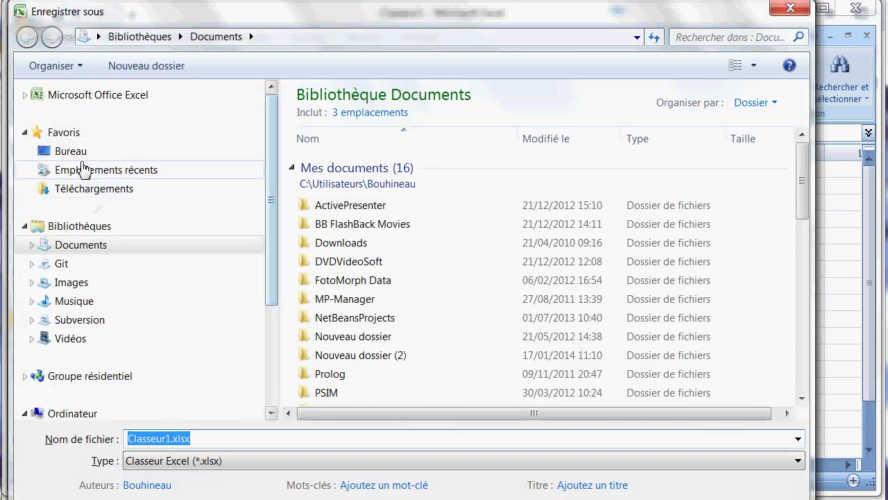
scroll(274, 280, down, 1)
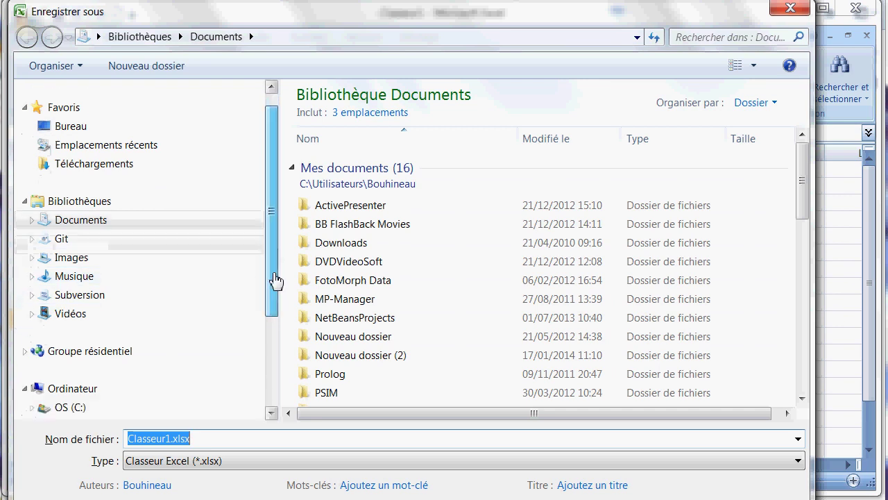
drag(275, 281, 274, 353)
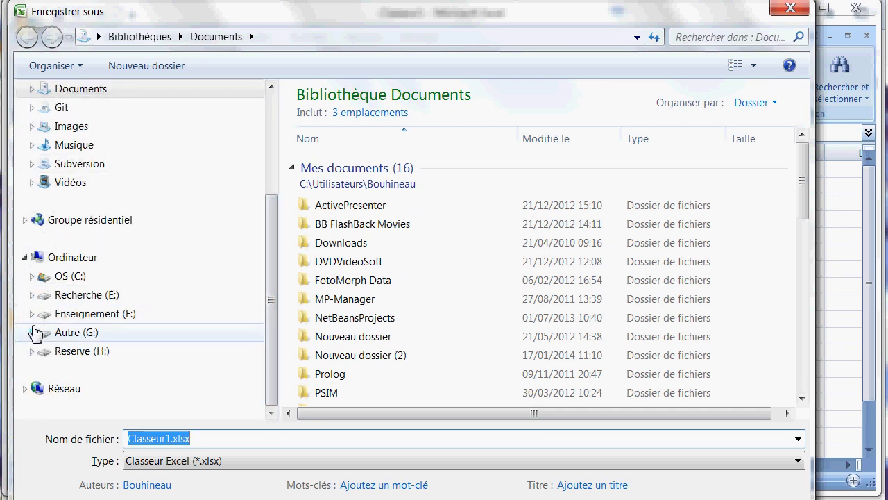
click(31, 295)
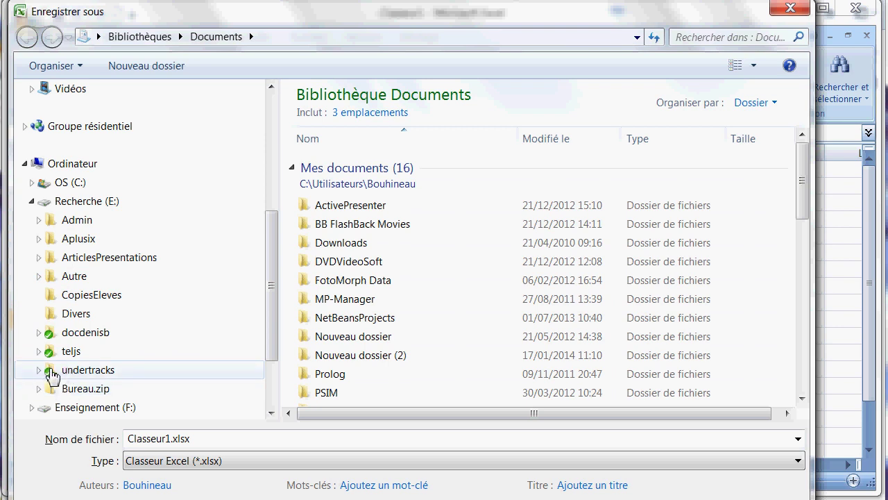
click(53, 372)
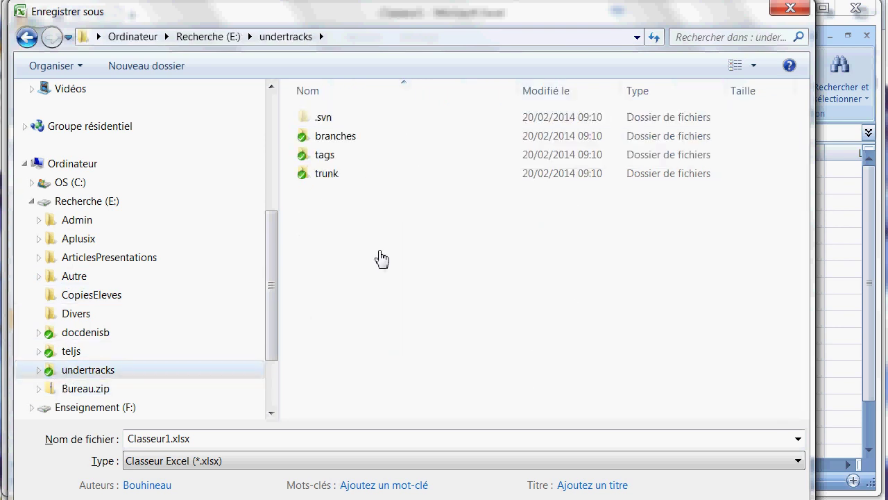
- Set the file type to "Feuille de calcul XML 2003 (*.xml)" and the file name to Arborescence.xml
click(234, 461)
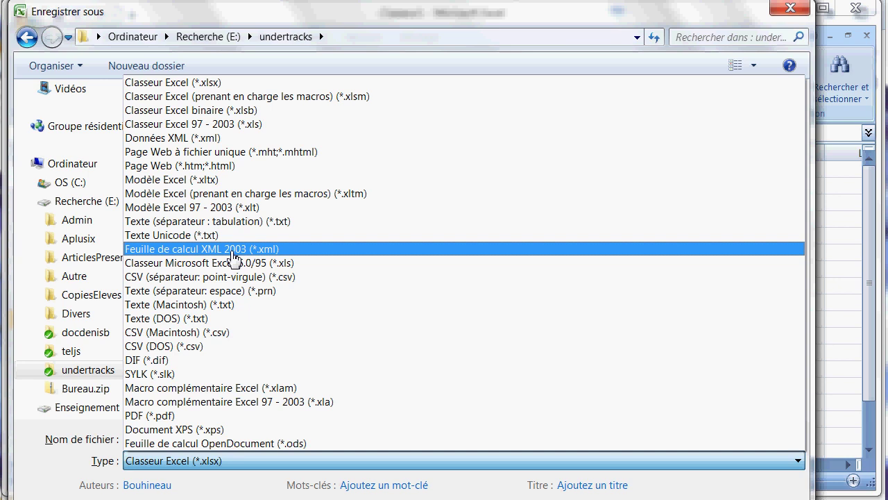
click(233, 249)
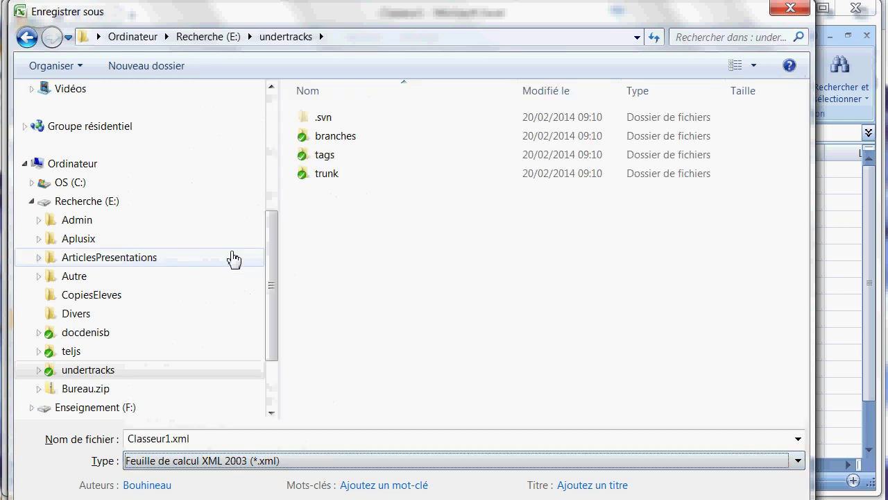
click(180, 441)
click(170, 444)
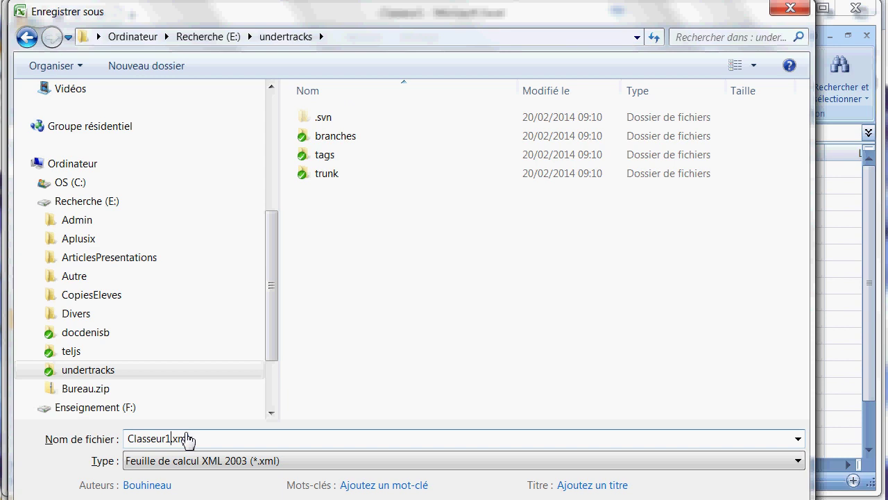
key(shift+Home)
text(Arborescence)
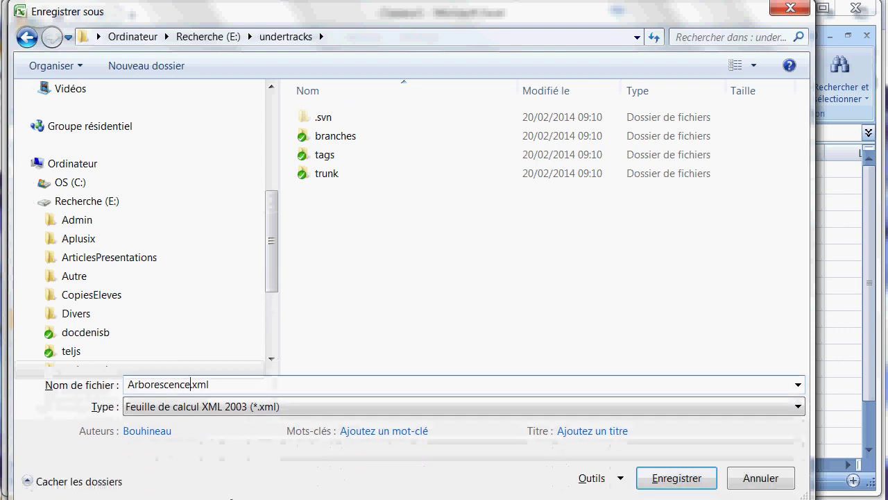
- Save Arborescence.xml, agreeing to keep the XML 2003 format despite incompatible features
click(189, 379)
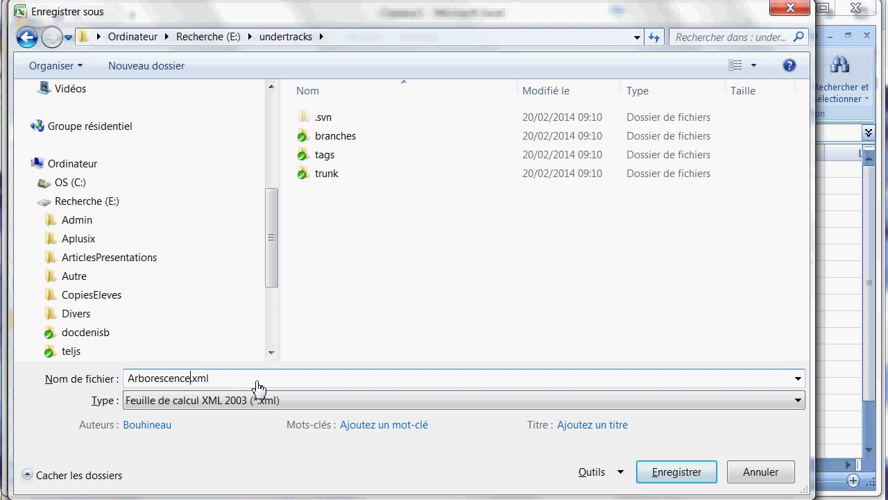
click(207, 379)
click(189, 381)
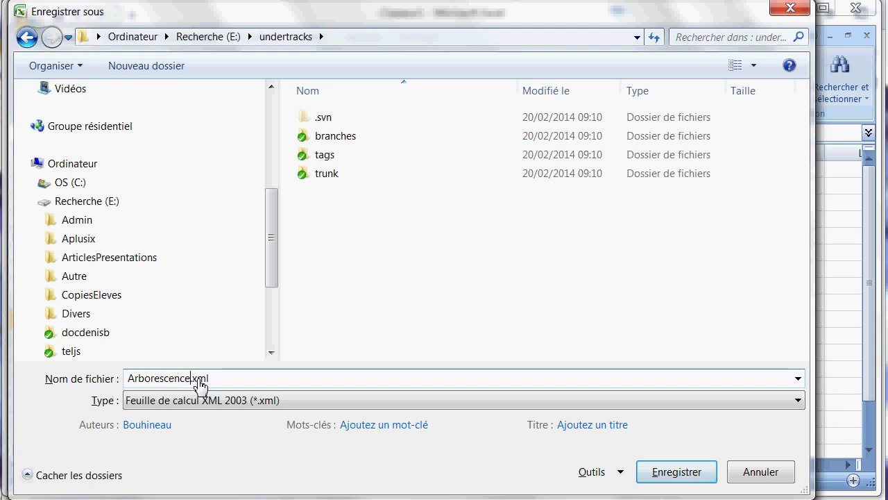
click(693, 475)
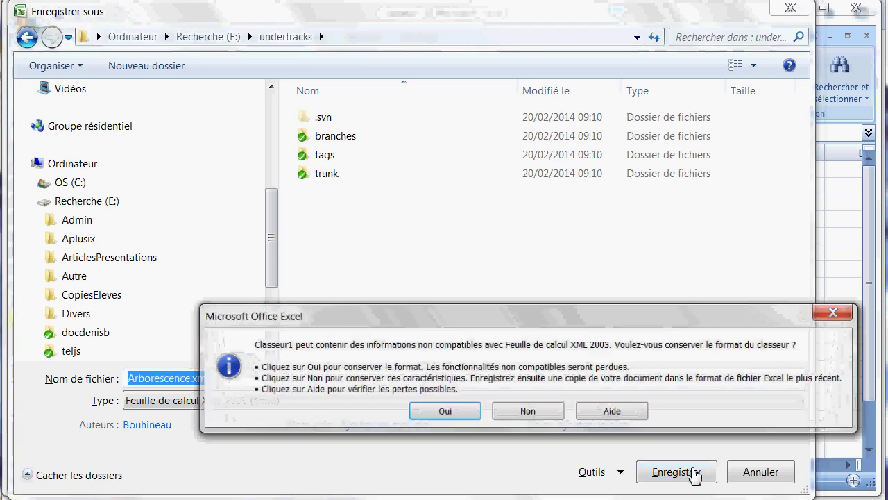
click(443, 412)
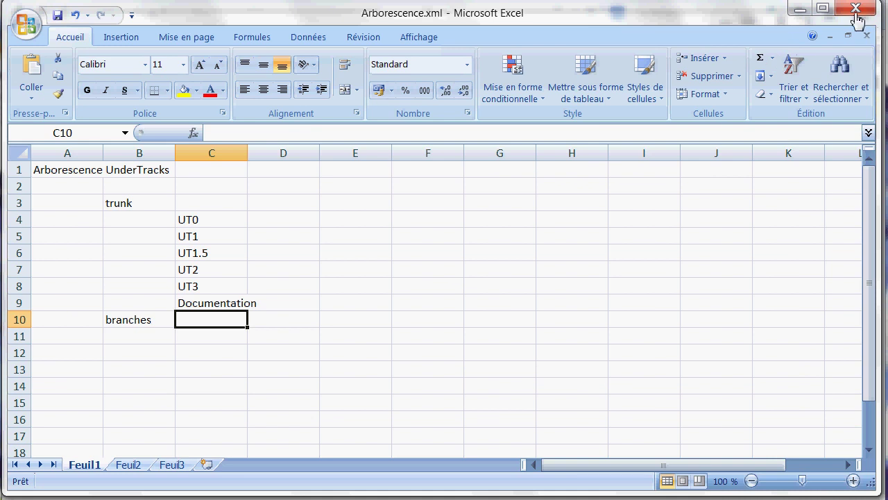
- Minimize Excel and Explorer, and examine the root folder listing in the Undertracks source browser on the FusionForge site
click(801, 8)
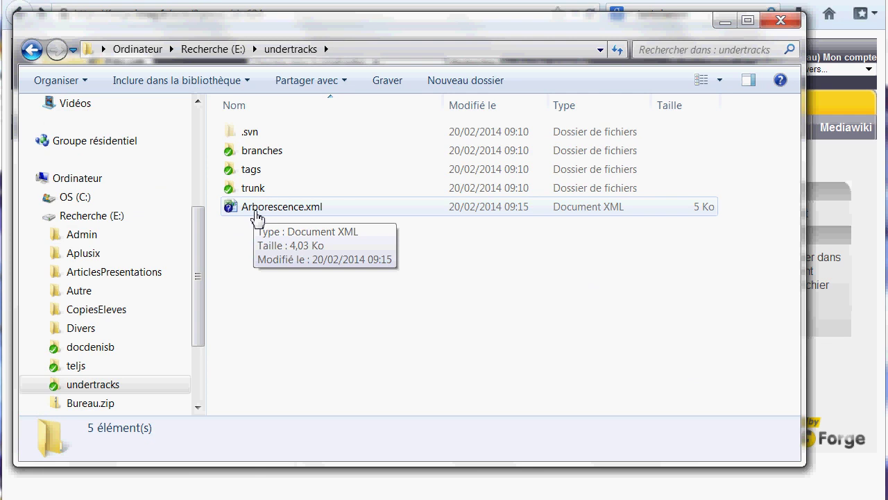
click(724, 20)
click(637, 314)
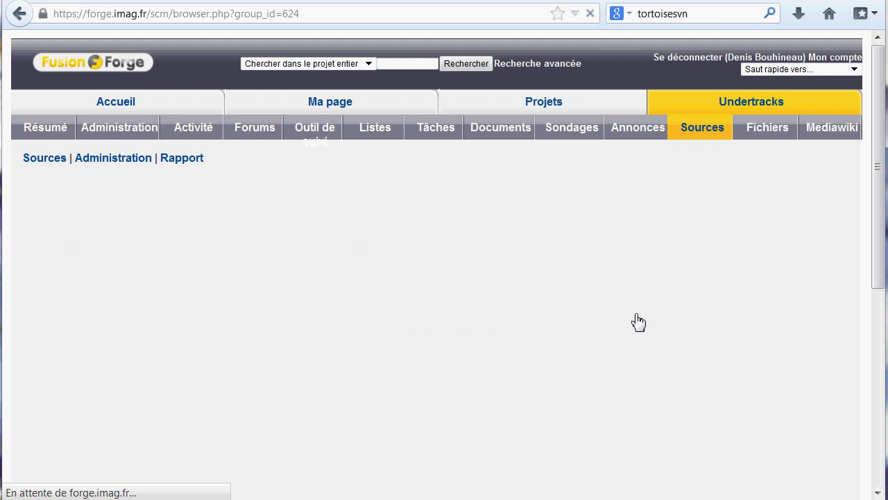
scroll(306, 287, down, 3)
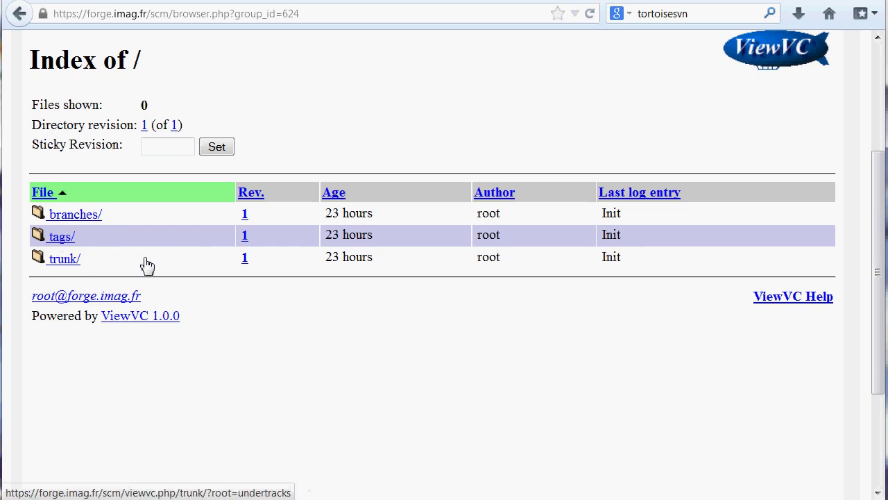
- Switch back to Explorer, start an SVN commit of the undertracks folder, and move the commit dialog fully into view
key(alt+Tab)
click(281, 210)
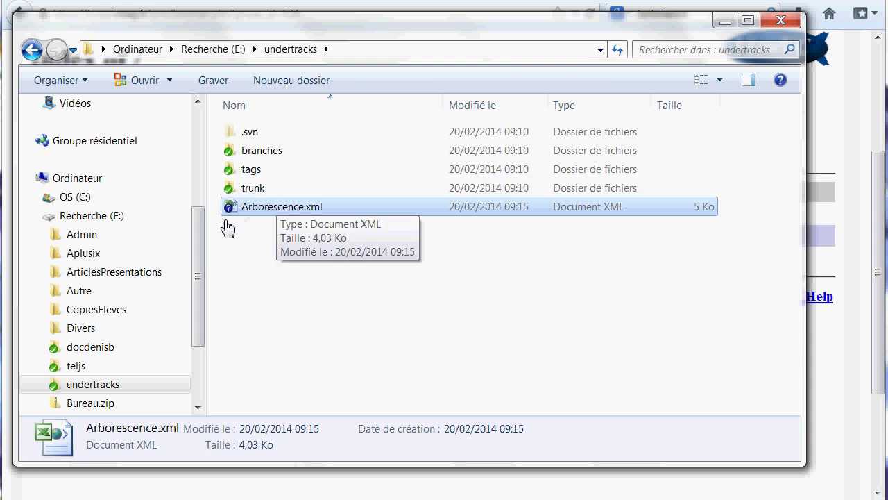
click(58, 390)
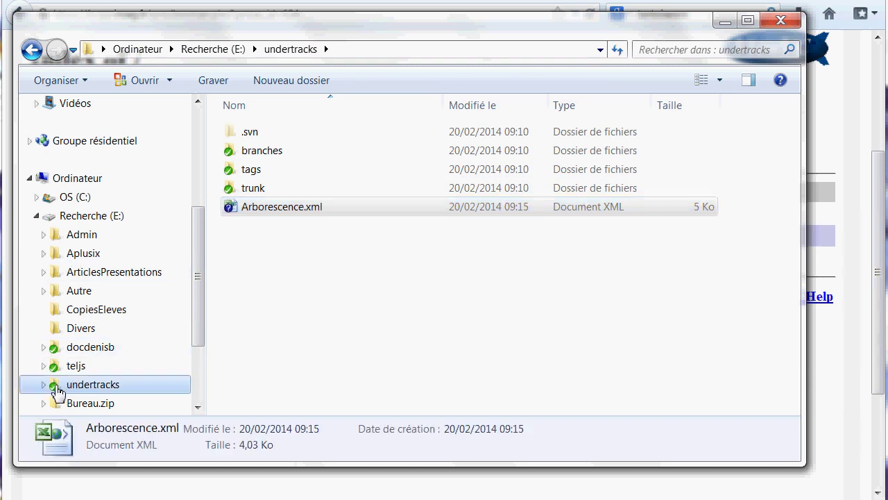
right_click(57, 391)
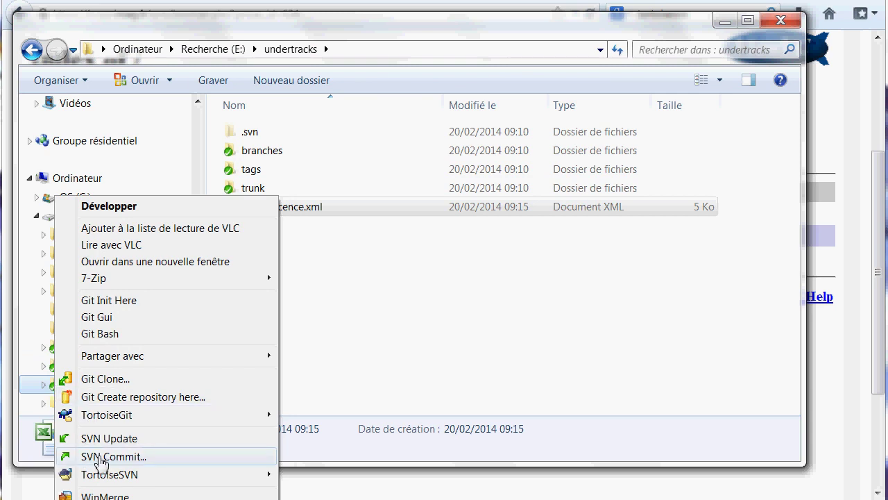
click(144, 459)
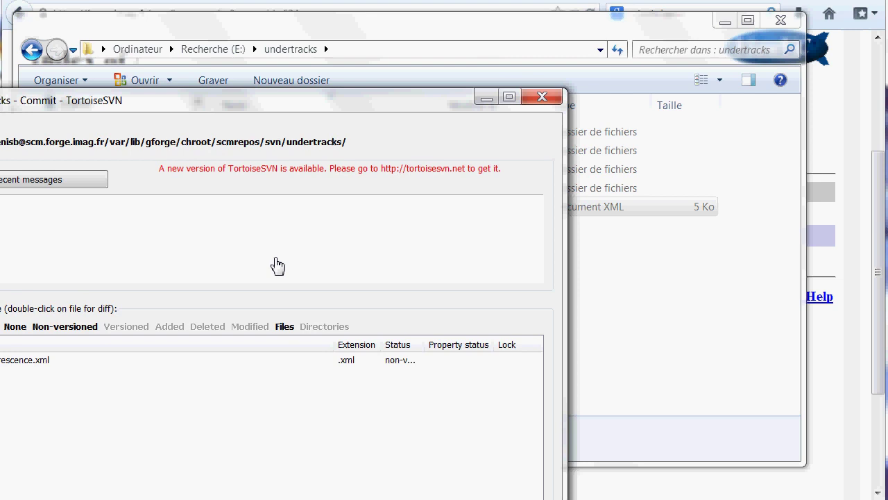
drag(278, 108, 432, 32)
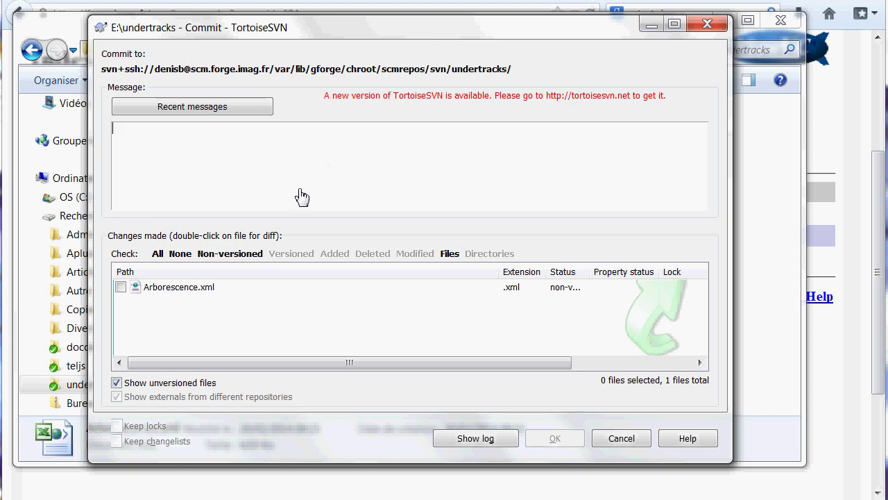
- Include Arborescence.xml in the commit with the message "Init (version pour test)", run the commit, and dismiss its report
click(120, 288)
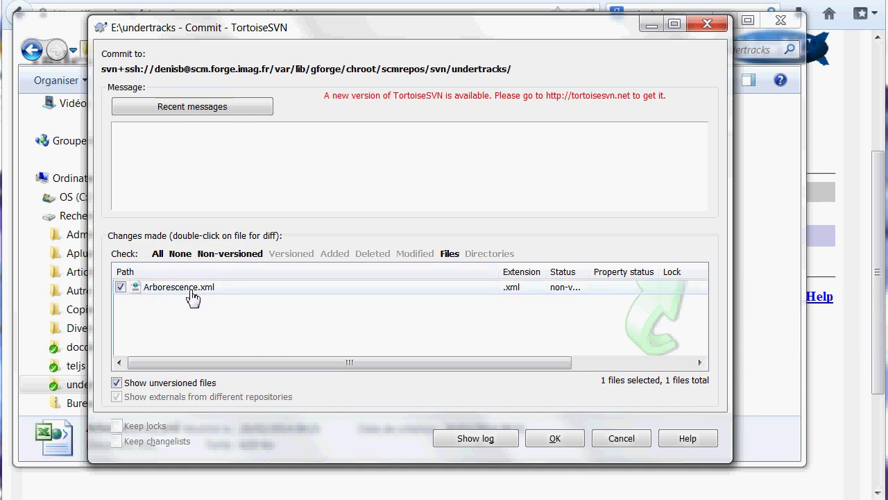
click(193, 160)
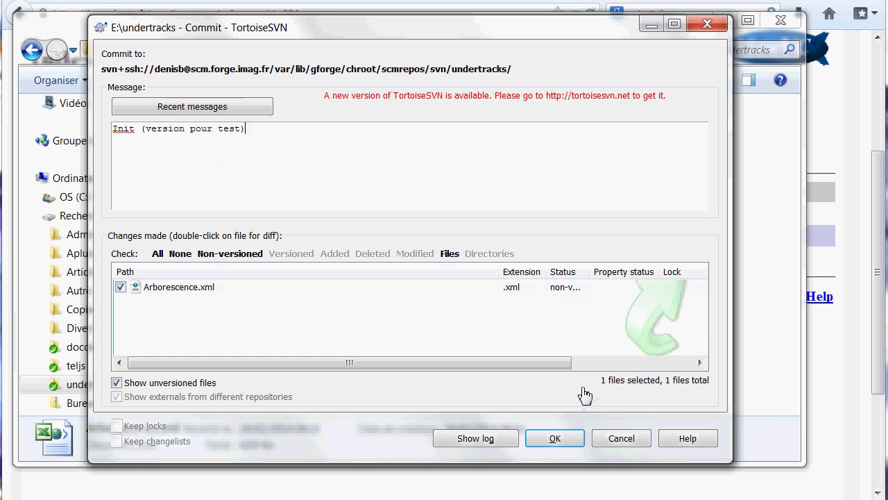
click(568, 445)
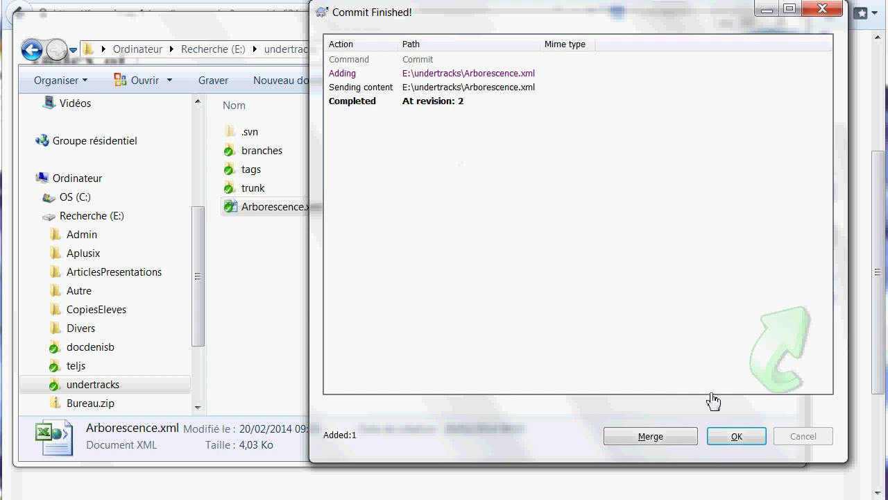
click(735, 439)
- Minimize Explorer, reload the Undertracks source browser on the FusionForge site, and examine the root listing
click(724, 21)
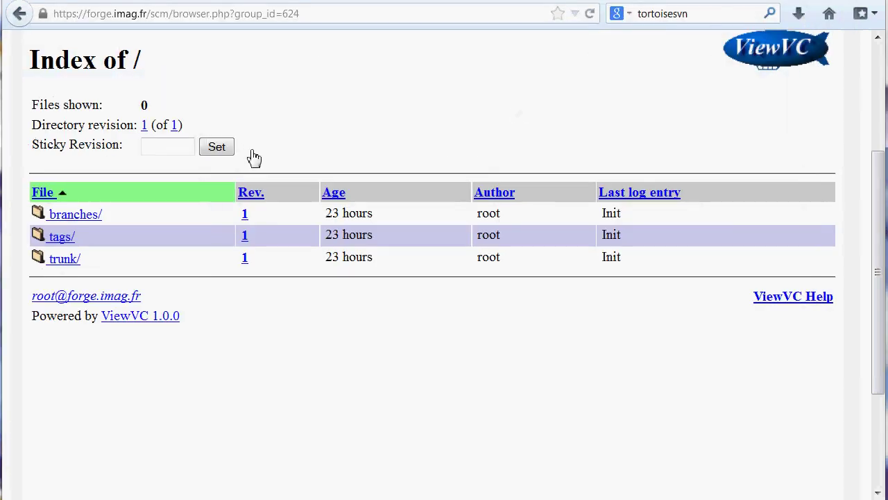
click(20, 14)
click(652, 319)
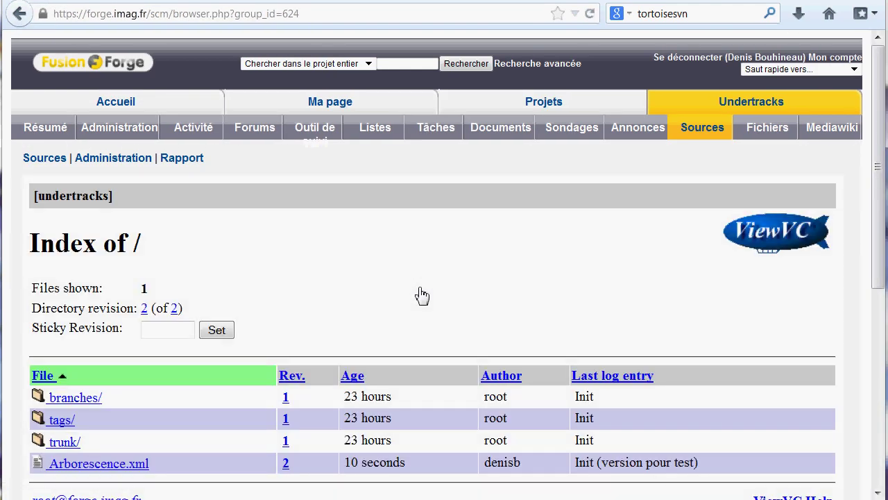
scroll(422, 295, down, 3)
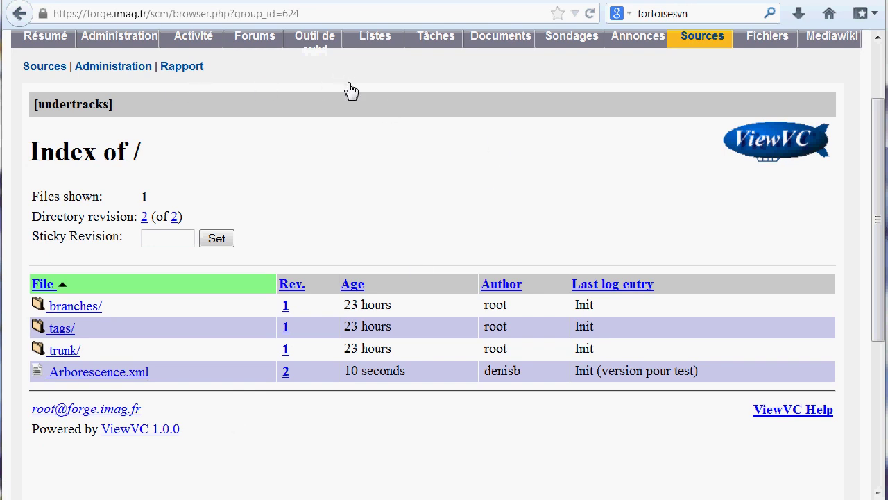
- Switch back to Explorer and open Arborescence.xml from the undertracks folder in Excel
key(alt+Tab)
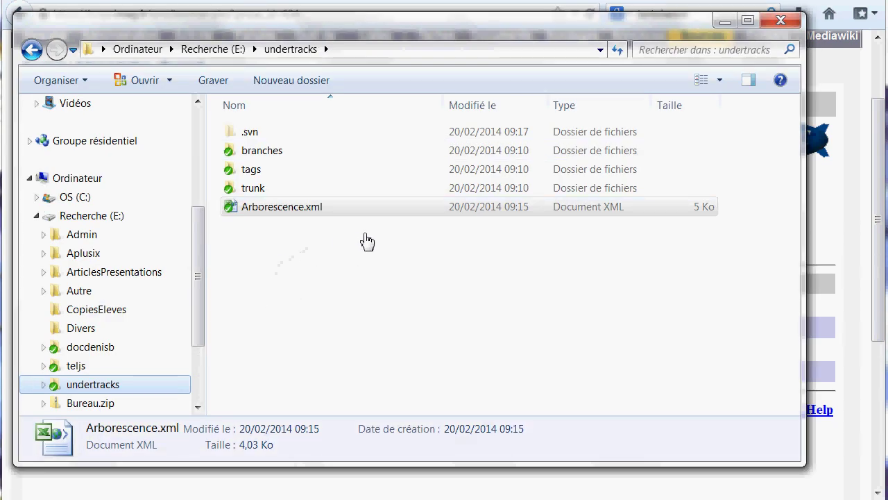
click(282, 216)
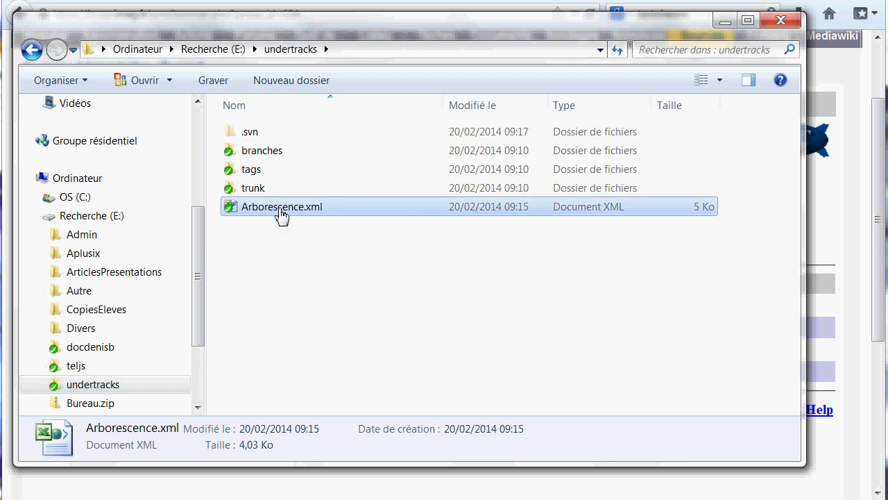
double_click(282, 207)
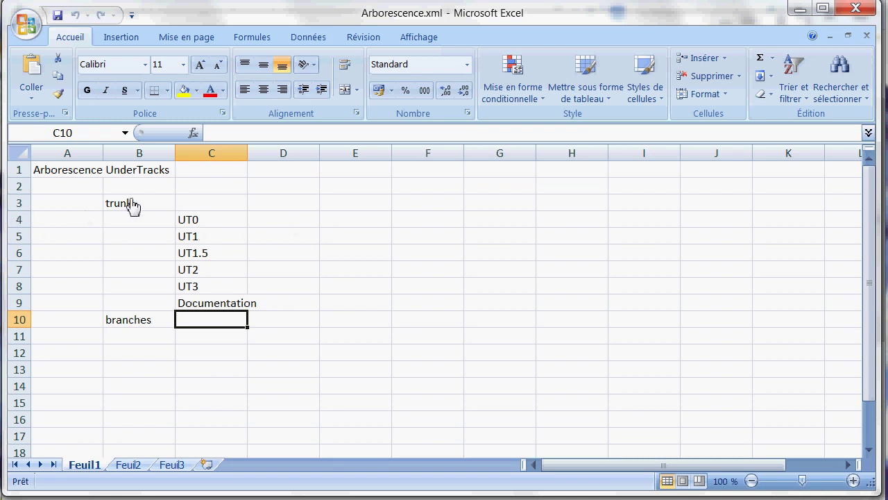
- Insert one blank row above the UT2 row and two blank rows above the UT3 row
click(26, 239)
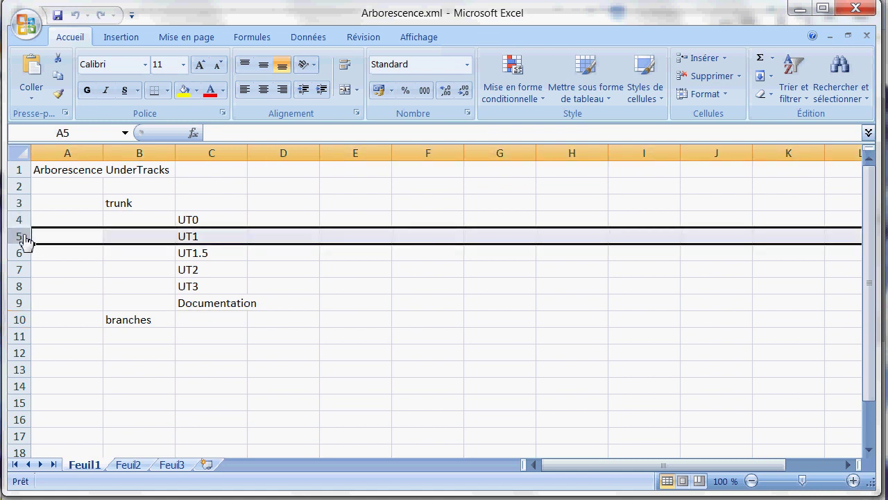
click(21, 270)
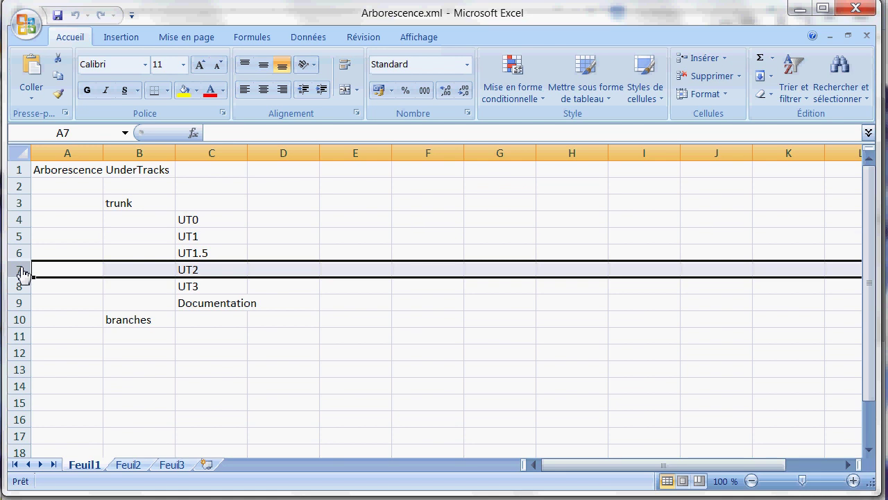
right_click(23, 271)
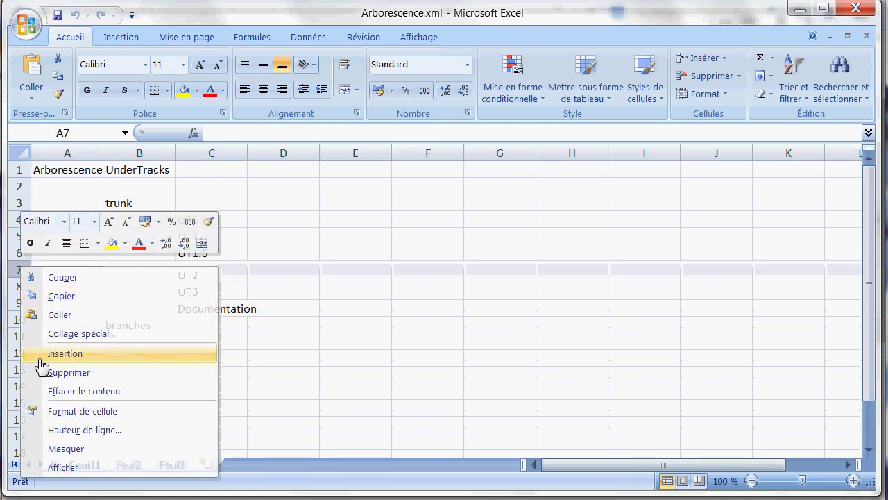
click(40, 354)
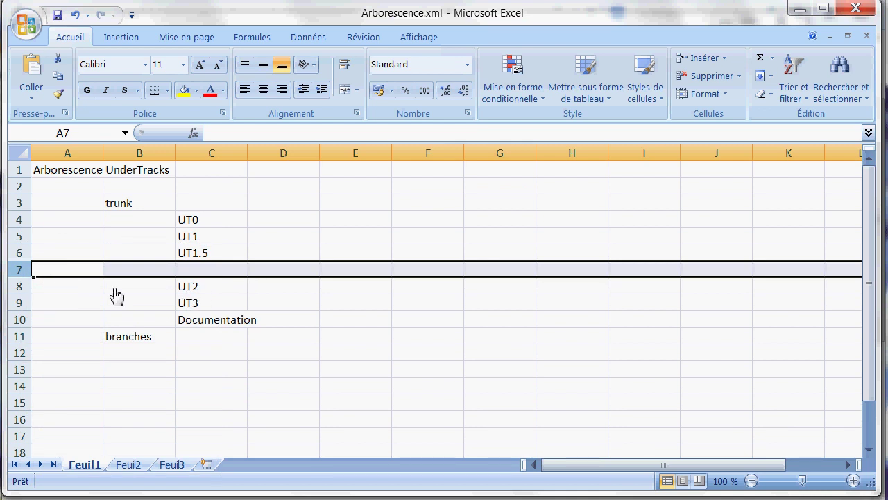
click(21, 303)
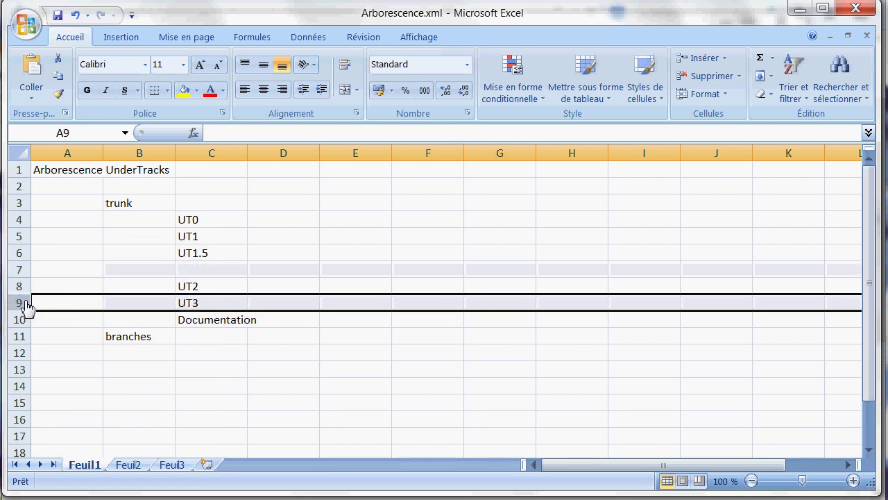
key(ctrl+plus)
key(ctrl+plus)
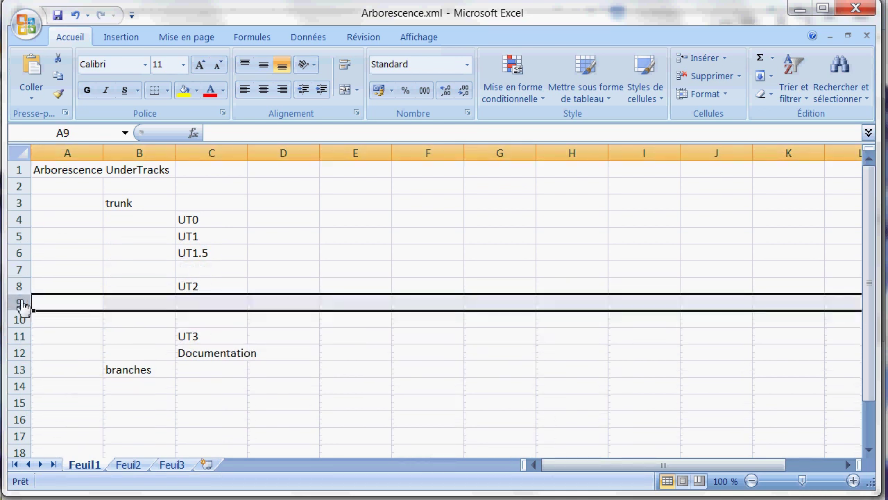
- Enter "trunk" in cell D9 and "branches" in cell D10 as subfolders of UT2
click(266, 307)
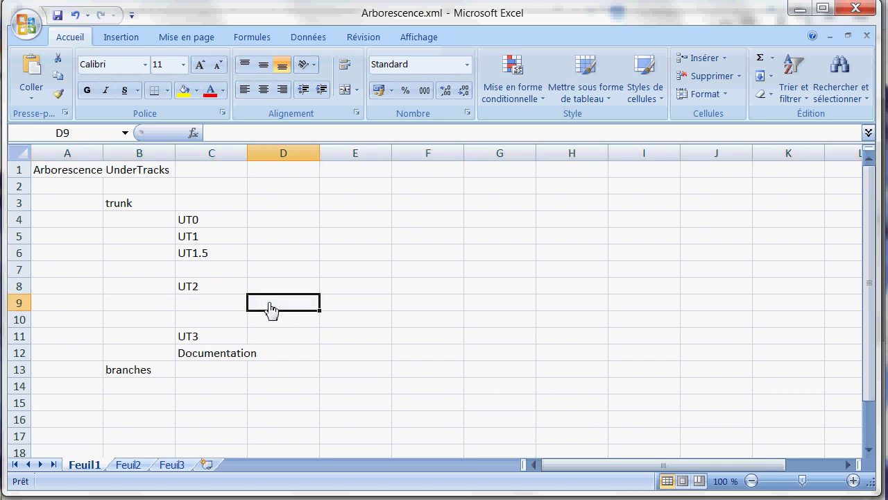
text(T)
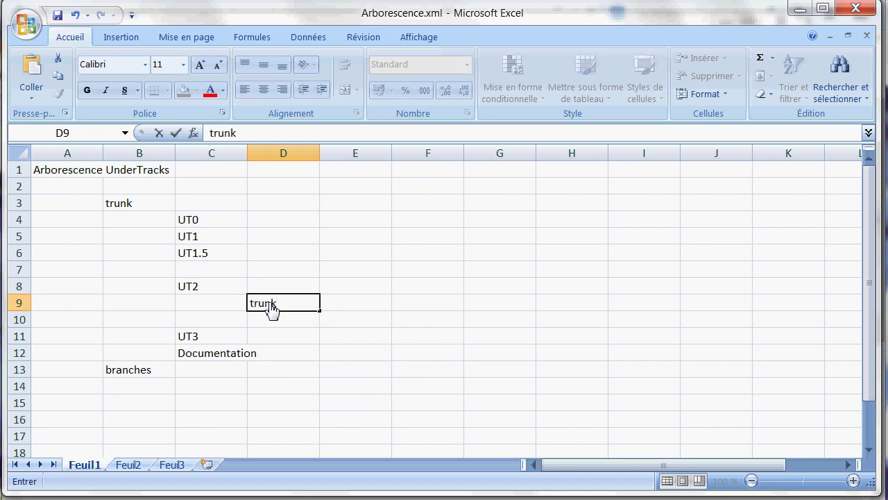
click(276, 326)
text(branches)
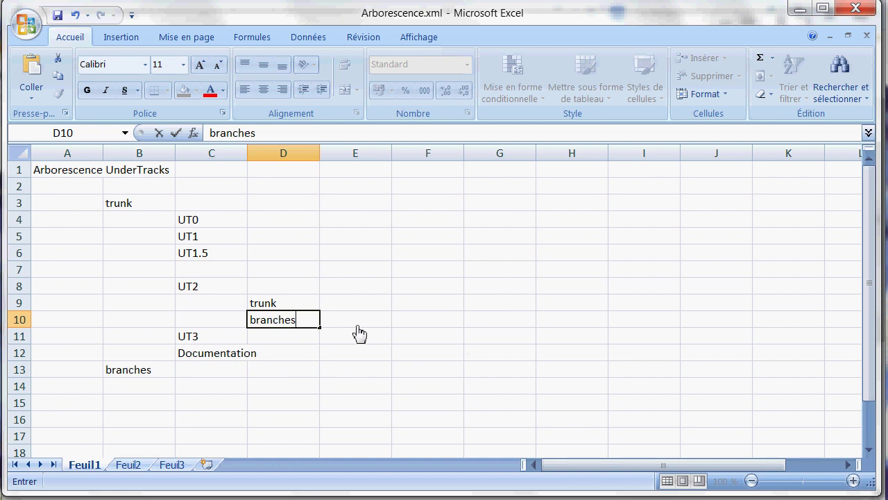
- Save Arborescence.xml, keeping the XML 2003 format, and minimize Excel
key(ctrl+s)
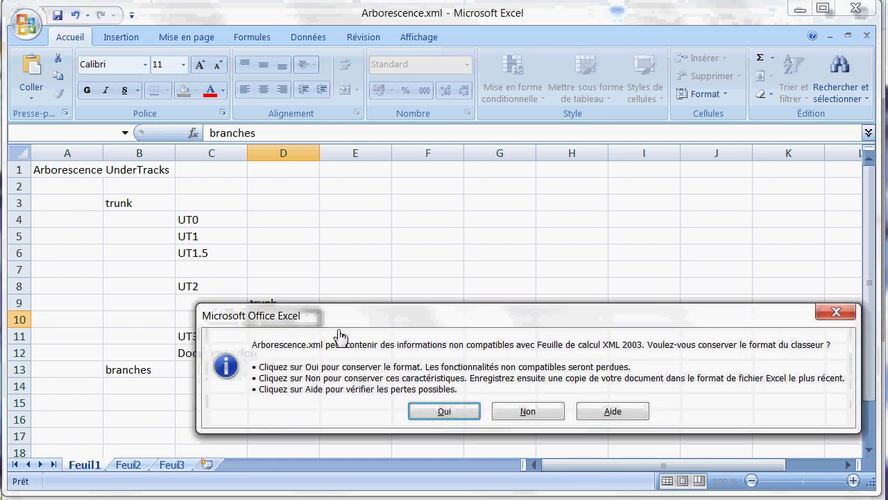
click(444, 412)
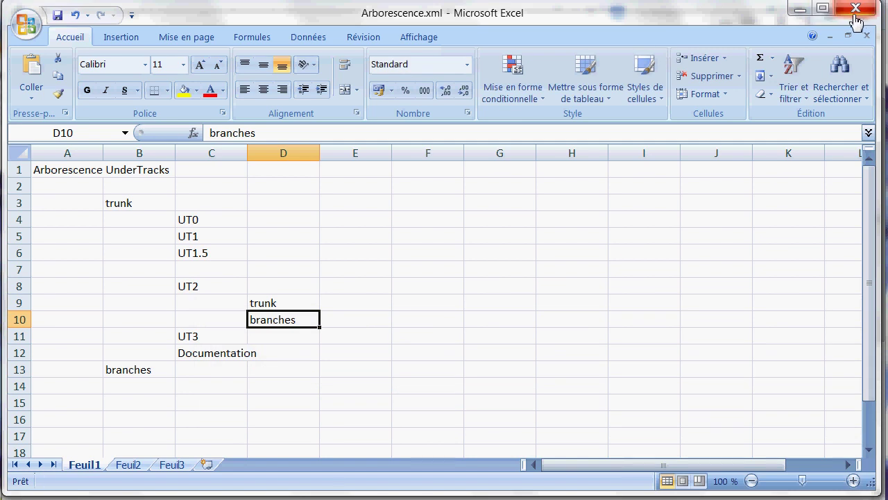
click(809, 14)
- Commit the modified Arborescence.xml from the undertracks folder with the message "test pour demo" and dismiss the commit report
click(465, 302)
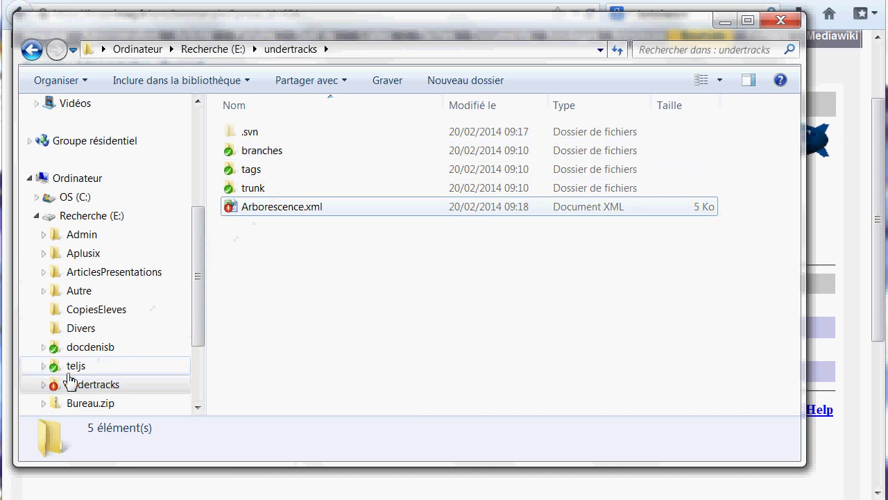
right_click(59, 390)
click(108, 457)
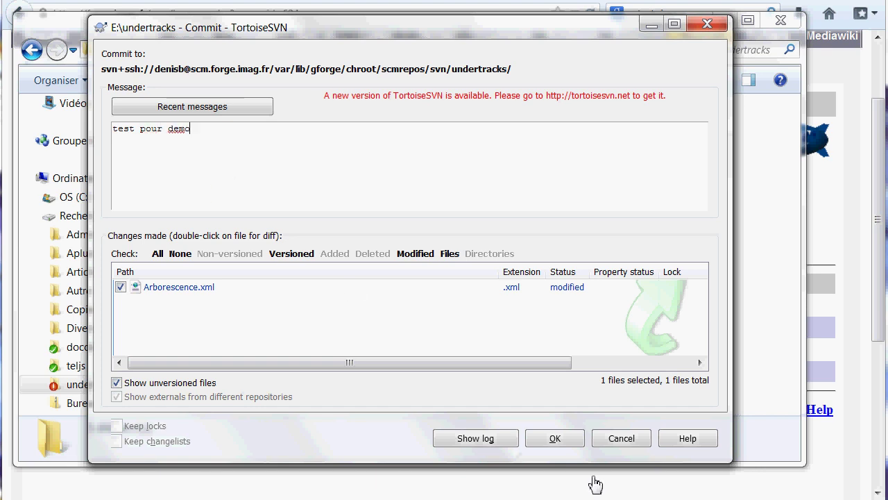
click(564, 441)
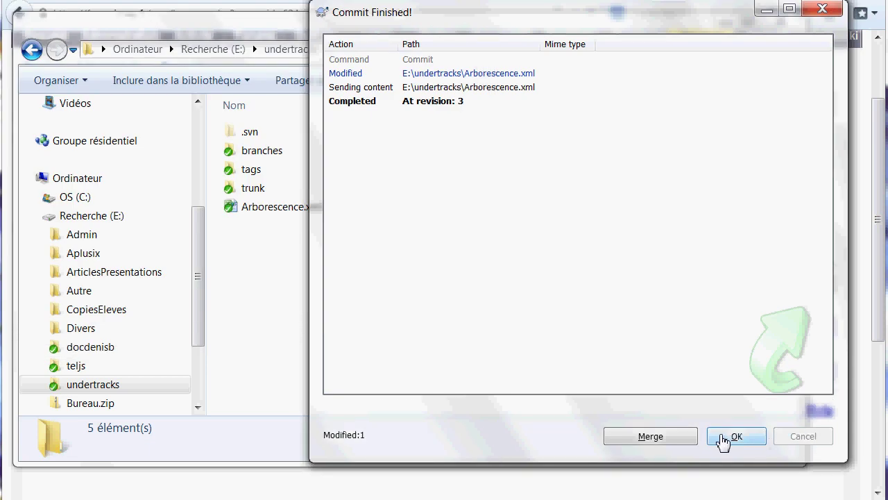
click(723, 437)
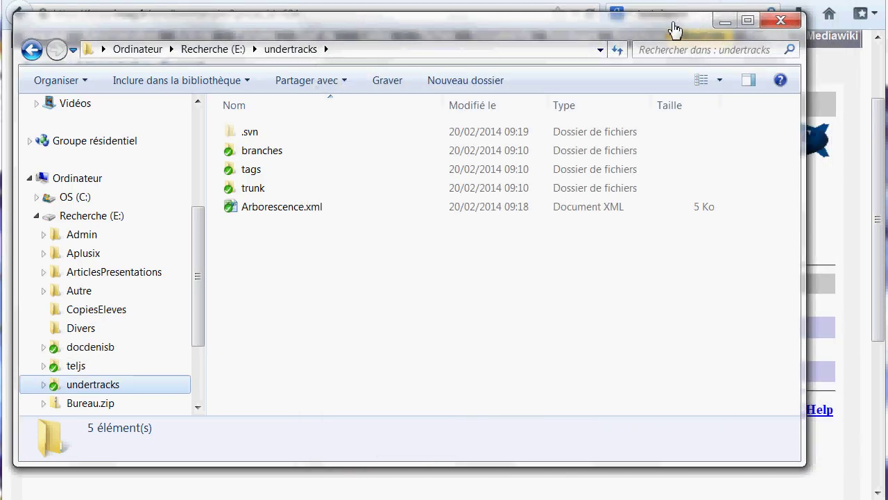
- Minimize Explorer, refresh the source browser's root listing, and examine the revision log and commit messages of Arborescence.xml
click(781, 20)
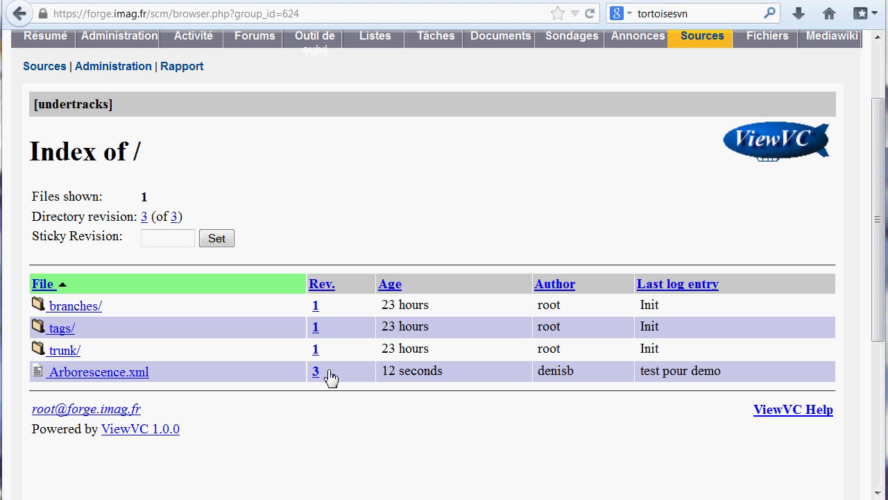
click(134, 371)
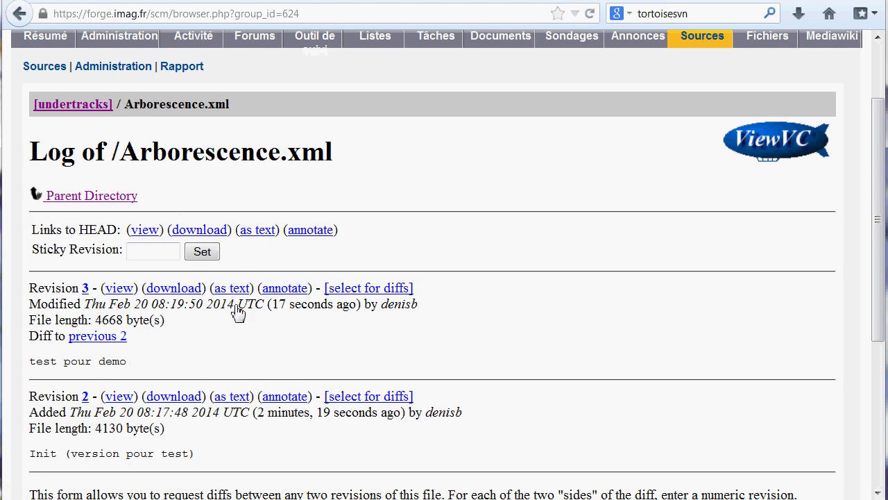
scroll(236, 315, down, 5)
drag(24, 274, 200, 272)
drag(64, 178, 113, 178)
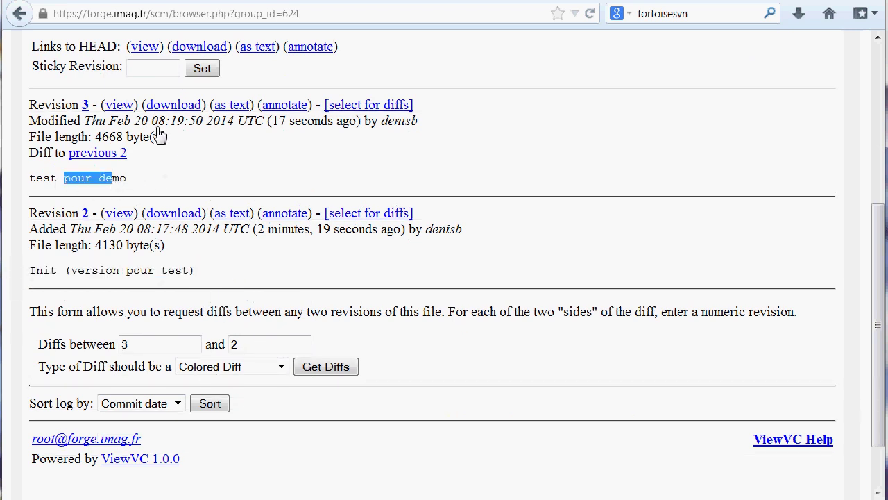
- View revision 2 of Arborescence.xml in the source browser and read through its XML content
click(118, 214)
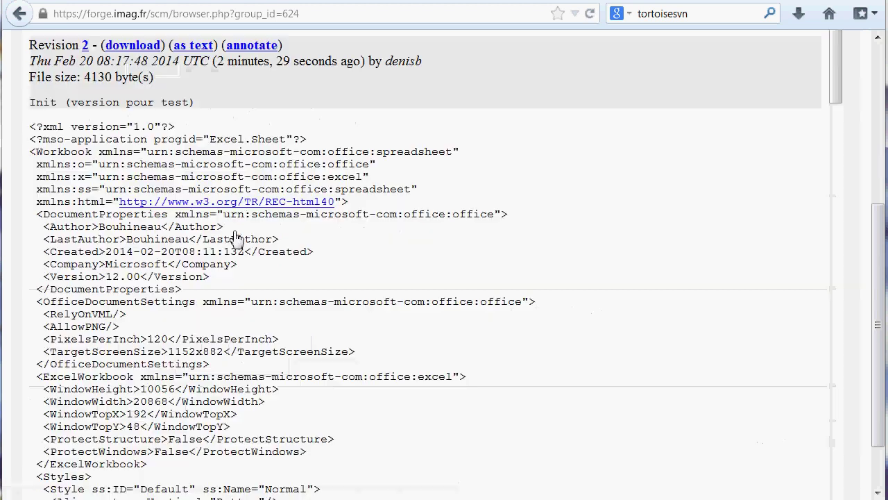
scroll(276, 239, down, 20)
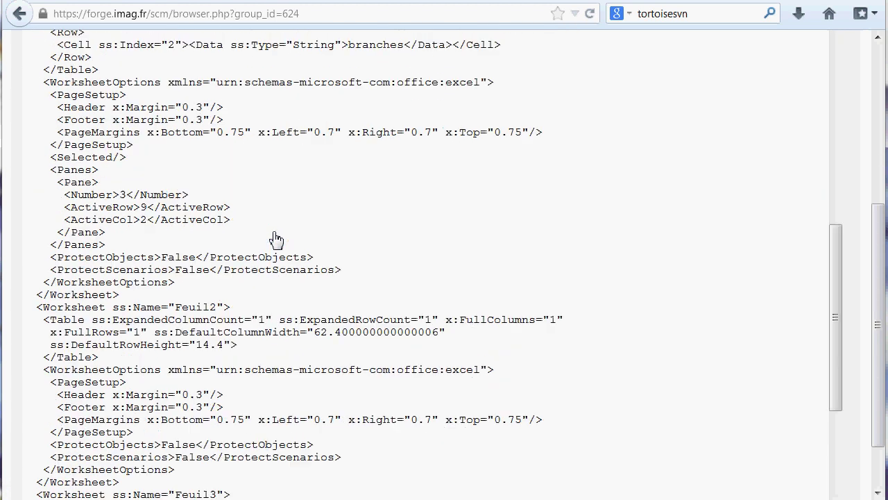
scroll(275, 239, up, 15)
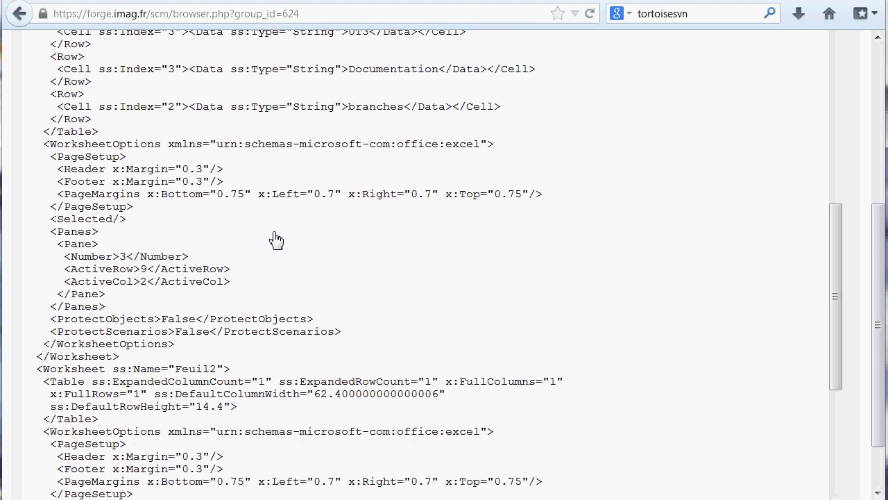
scroll(306, 239, up, 3)
scroll(337, 260, down, 3)
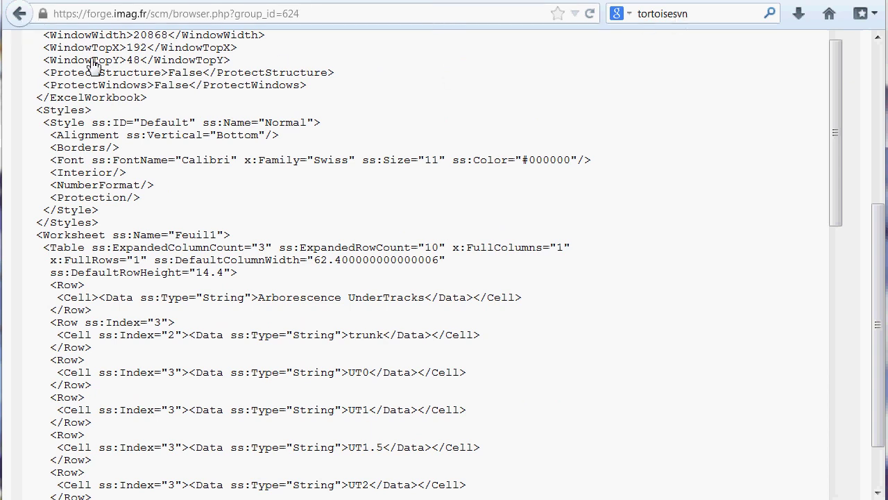
scroll(99, 63, up, 10)
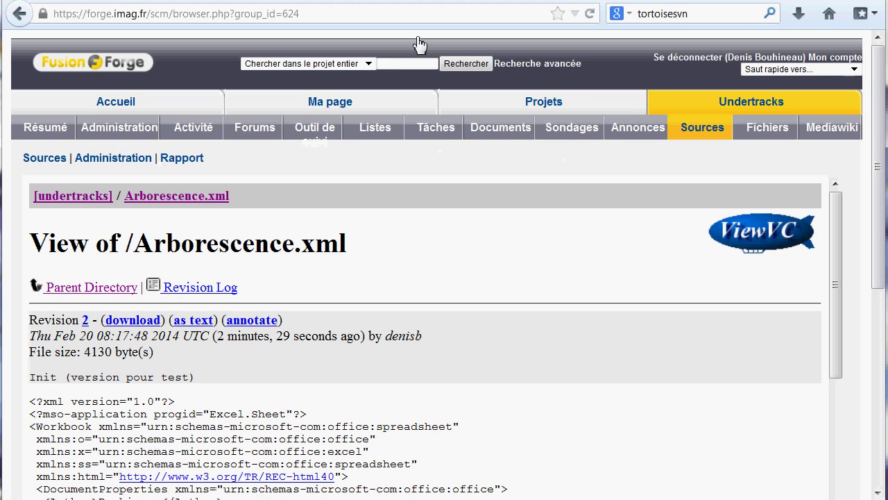
key(alt+Tab)
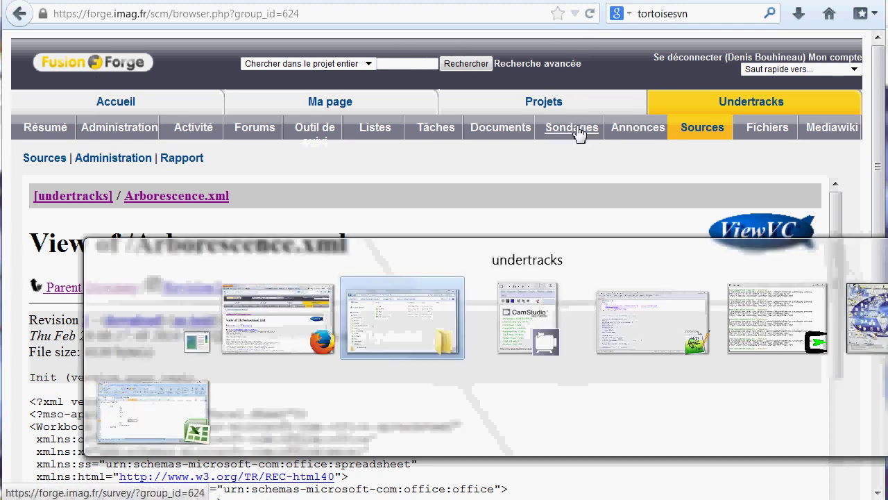
key(alt+Tab)
key(alt+Tab)
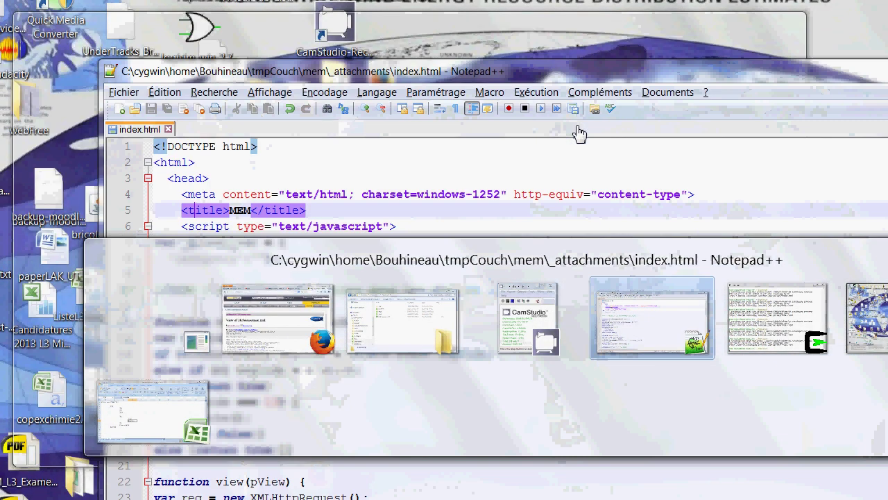
key(alt+shift+Tab)
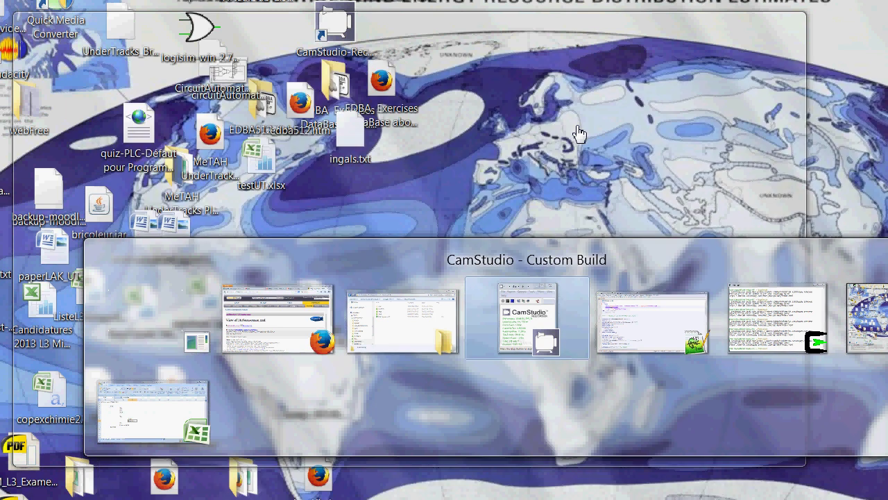
- Switch to the Explorer window, run an SVN update on the undertracks folder in Recherche (E:), and dismiss the update report
key(alt+shift+Tab)
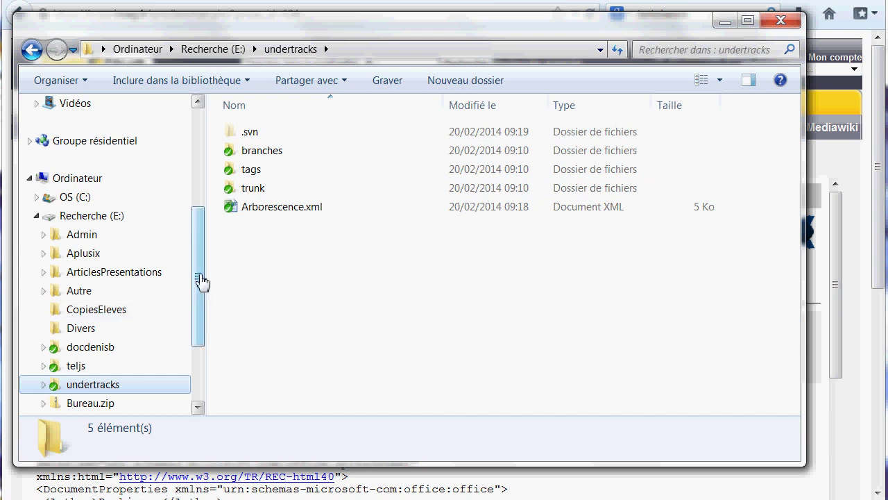
drag(198, 277, 199, 321)
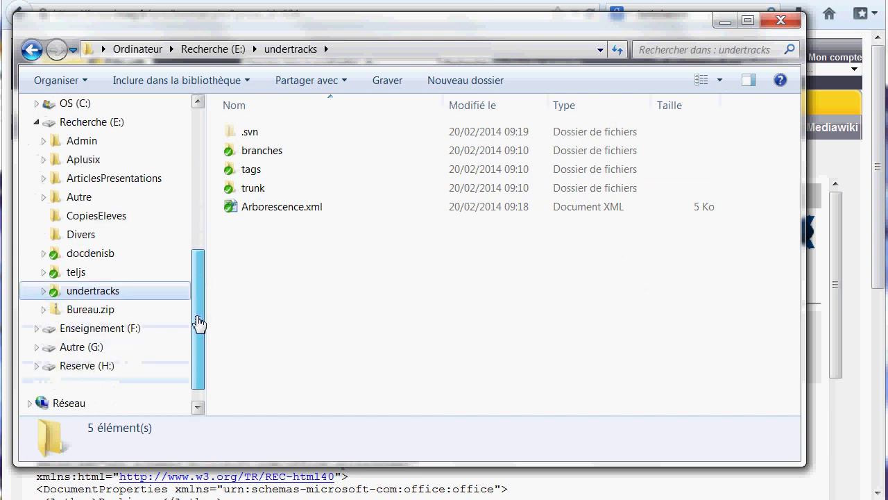
right_click(55, 299)
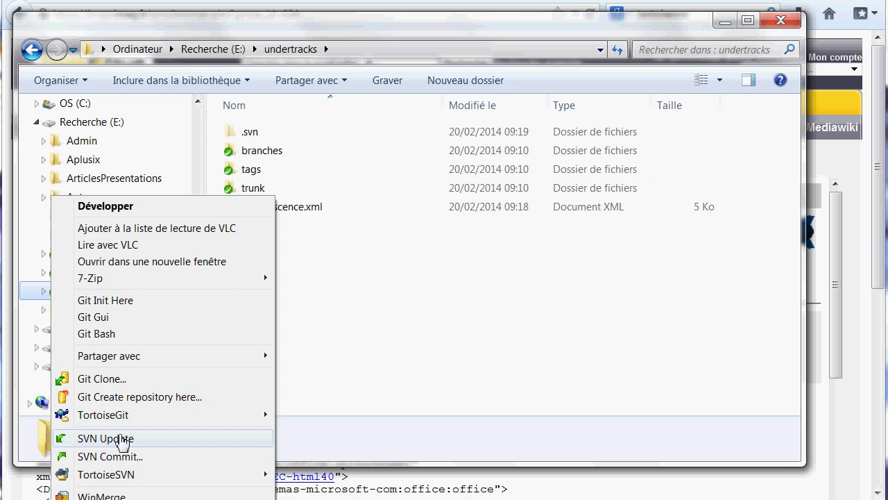
click(321, 327)
right_click(51, 291)
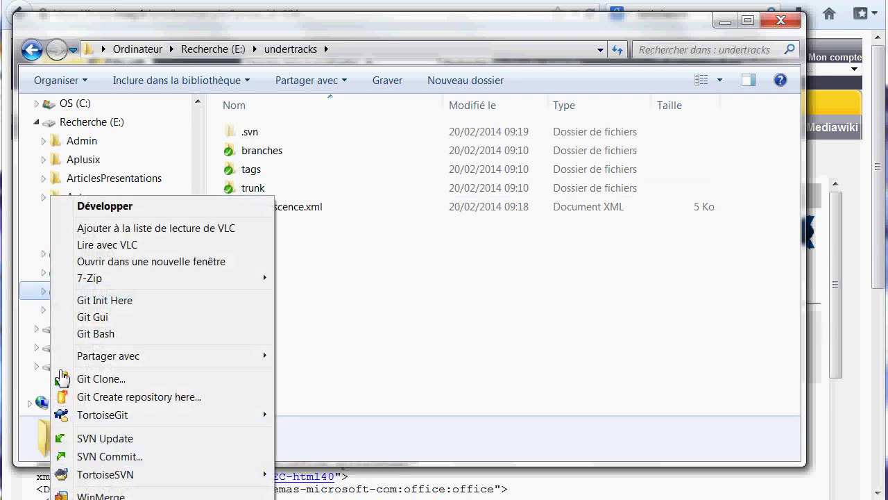
click(91, 438)
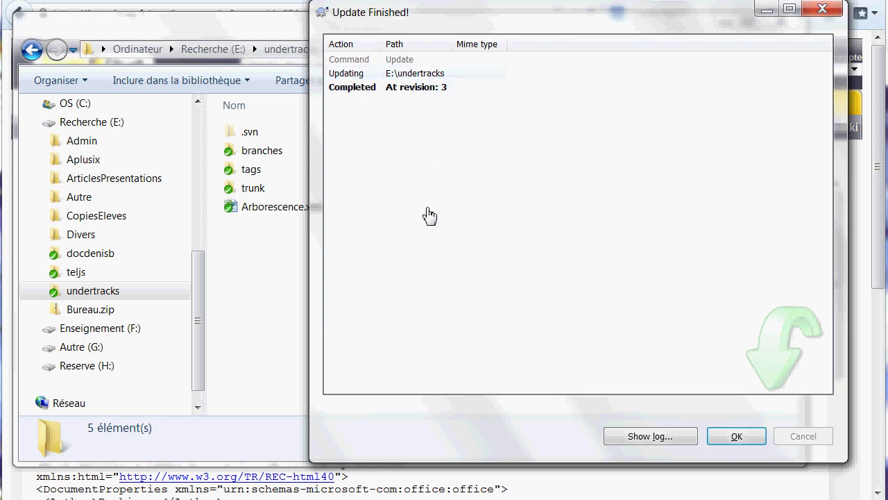
click(737, 437)
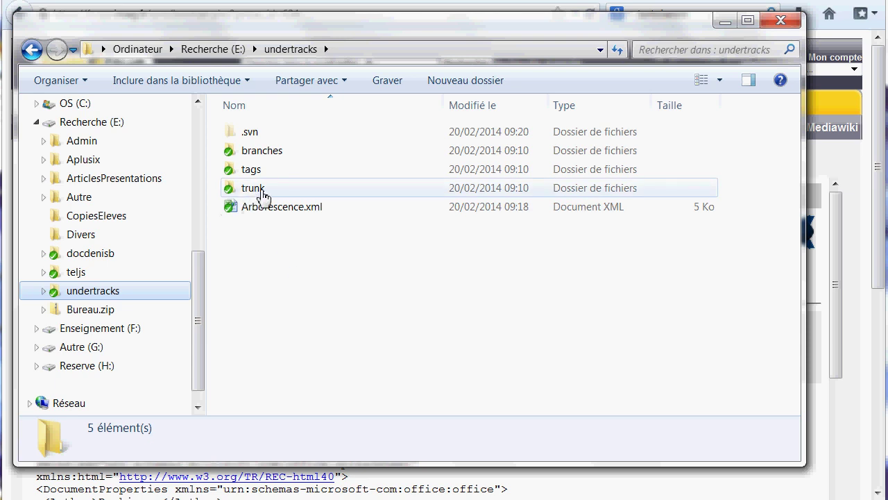
mouse_move(248, 196)
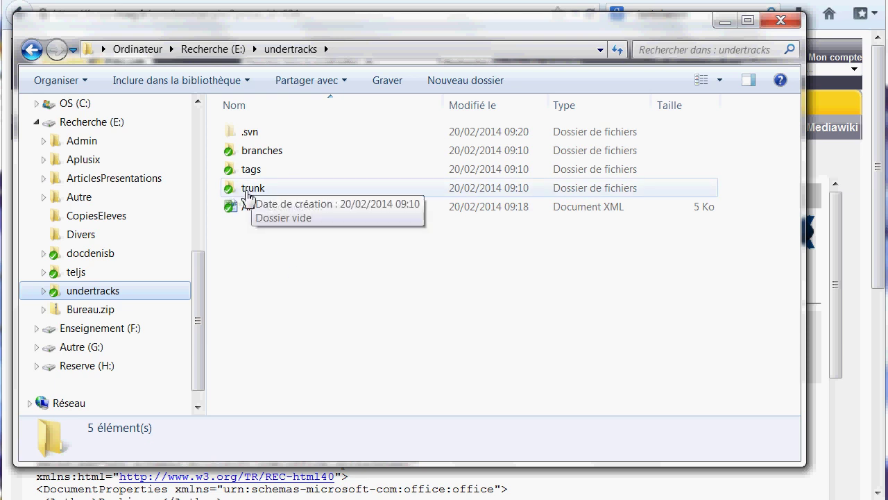